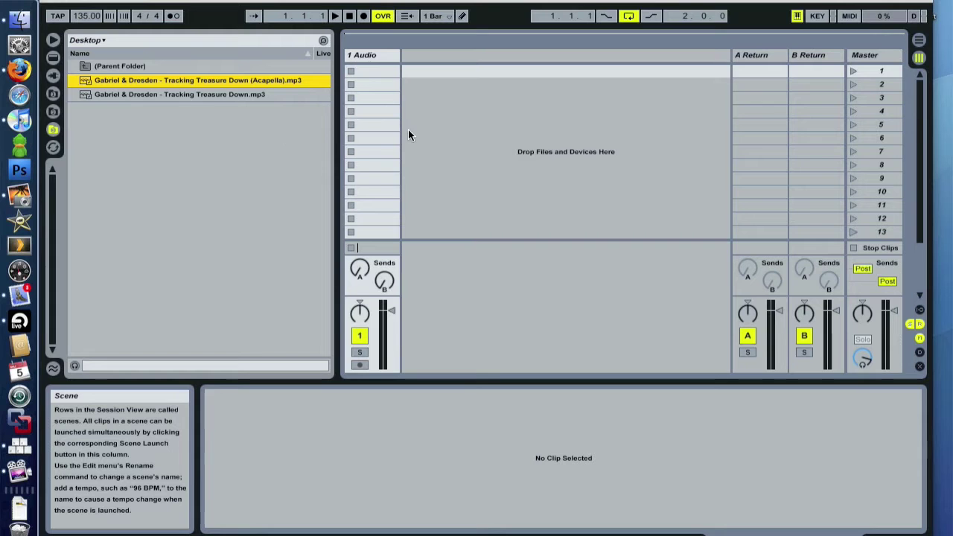
pyautogui.click(64, 5)
pyautogui.click(356, 218)
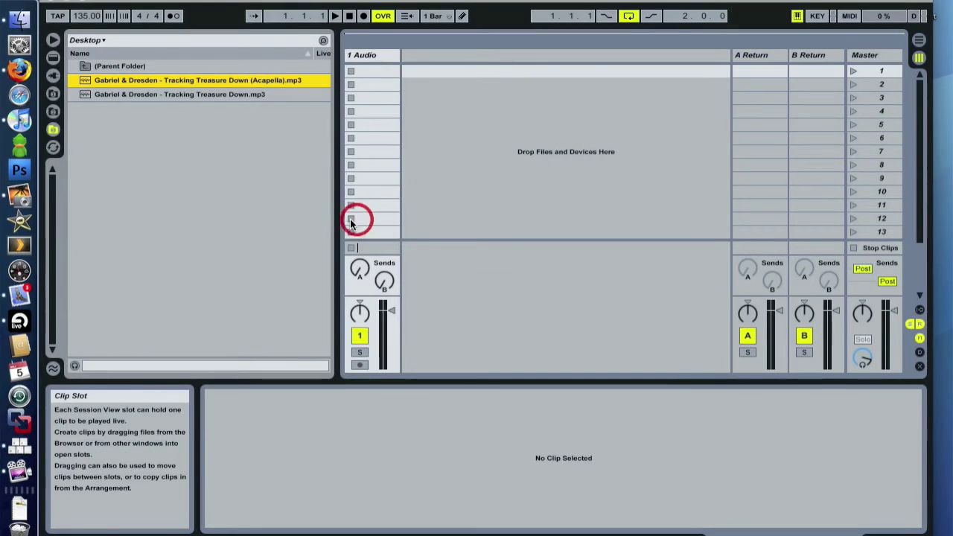
pyautogui.click(218, 160)
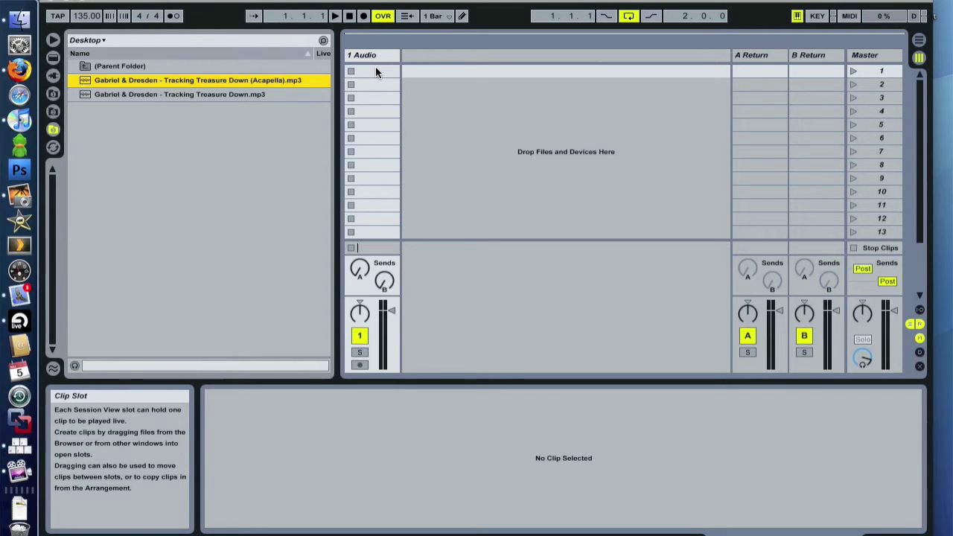
pyautogui.click(181, 193)
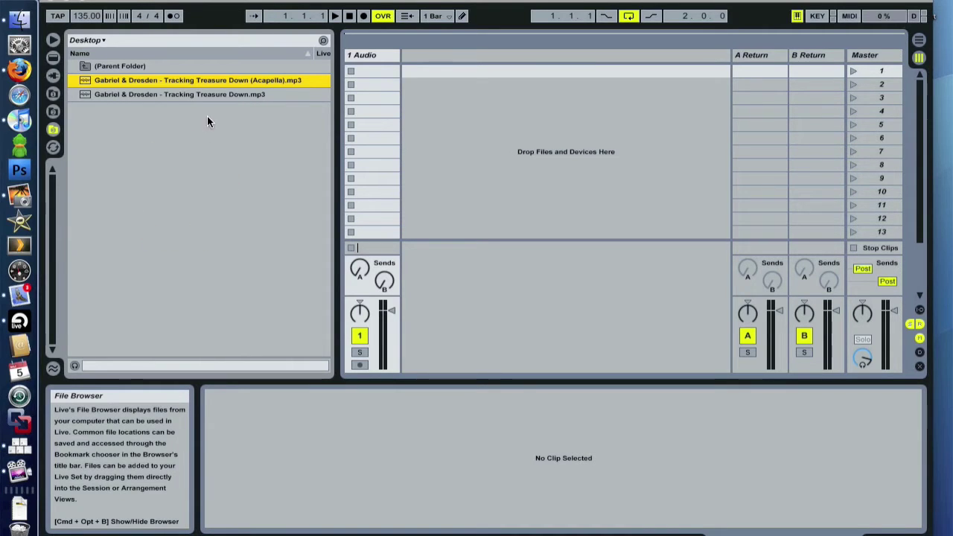
# - Widen the 1 Audio track and load "Gabriel & Dresden - Tracking Treasure Down.mp3" into its first clip slot
pyautogui.moveTo(400, 55); pyautogui.dragTo(471, 57)
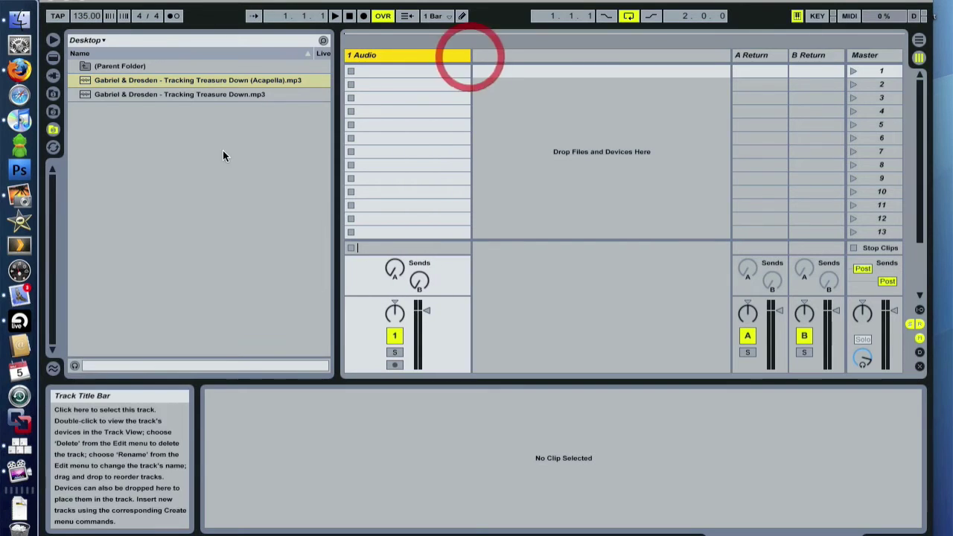
pyautogui.click(223, 151)
pyautogui.moveTo(181, 97); pyautogui.dragTo(399, 72)
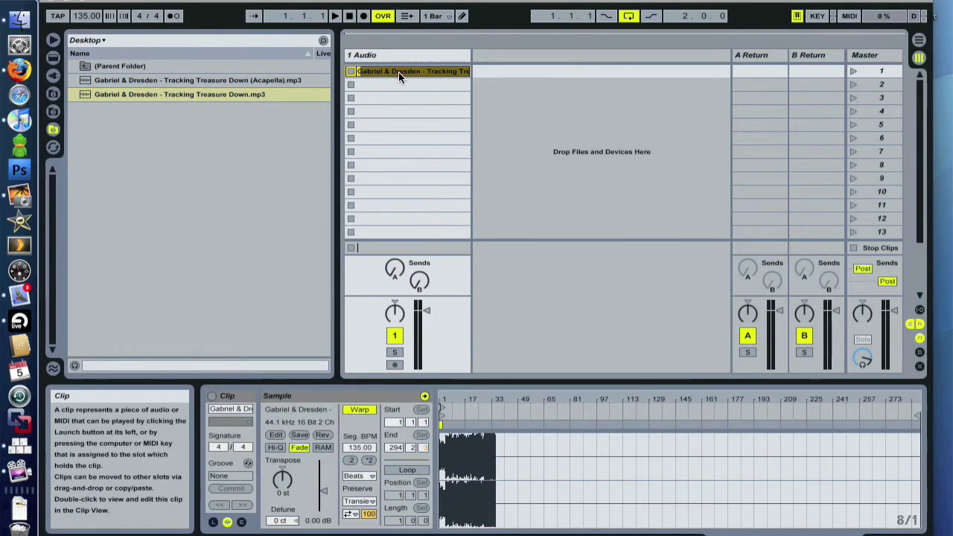
pyautogui.doubleClick(398, 72)
# - Enlarge the clip's sample display and play the clip from its start at a lowered system volume
pyautogui.moveTo(489, 383); pyautogui.dragTo(489, 329)
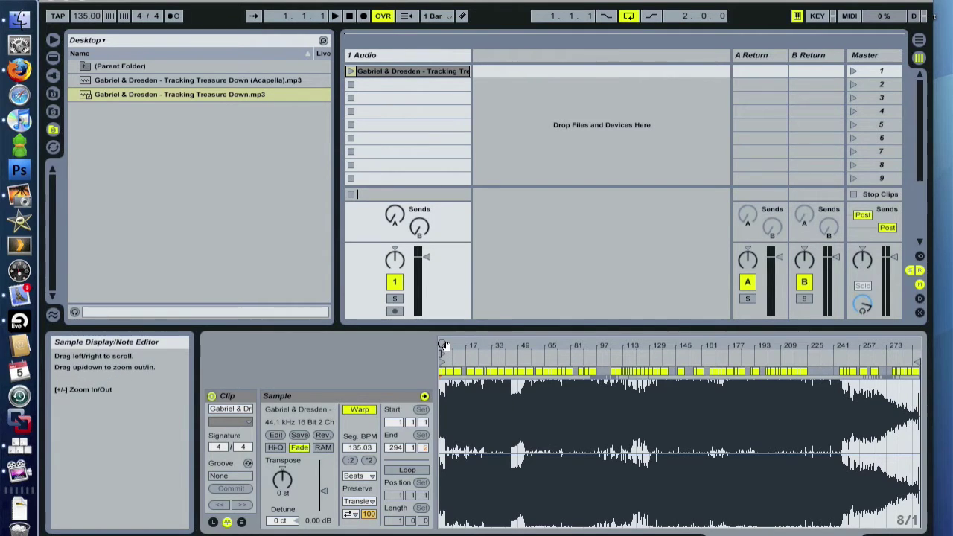
pyautogui.click(396, 67)
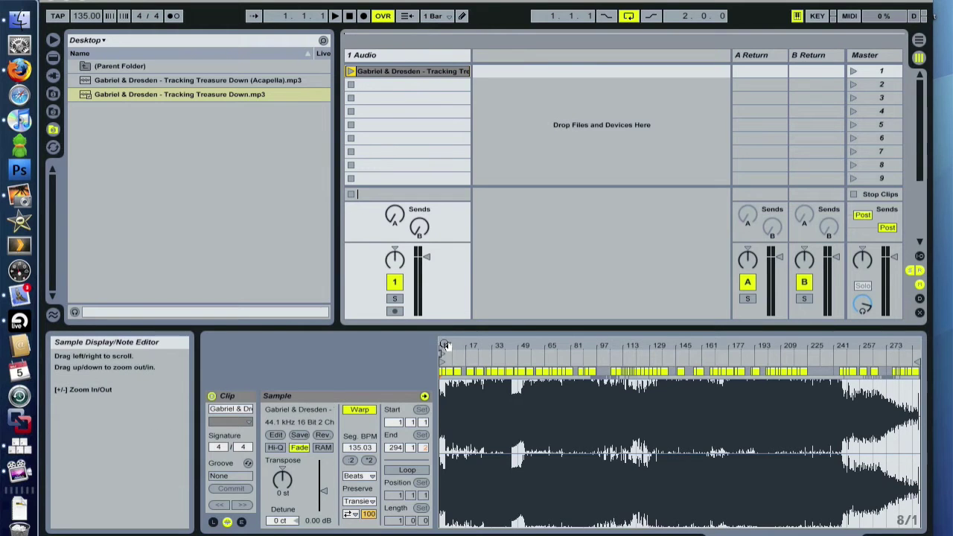
pyautogui.moveTo(446, 345); pyautogui.dragTo(446, 450)
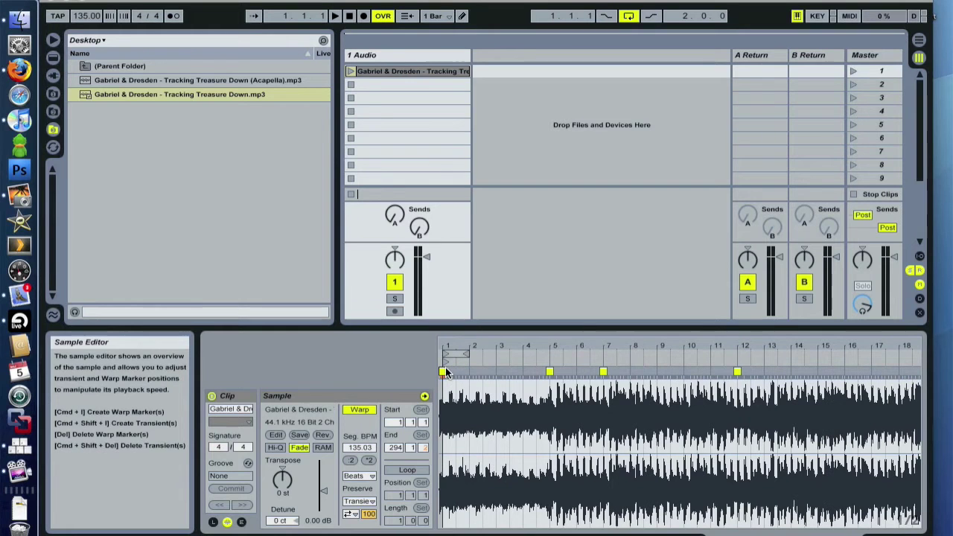
pyautogui.click(365, 72)
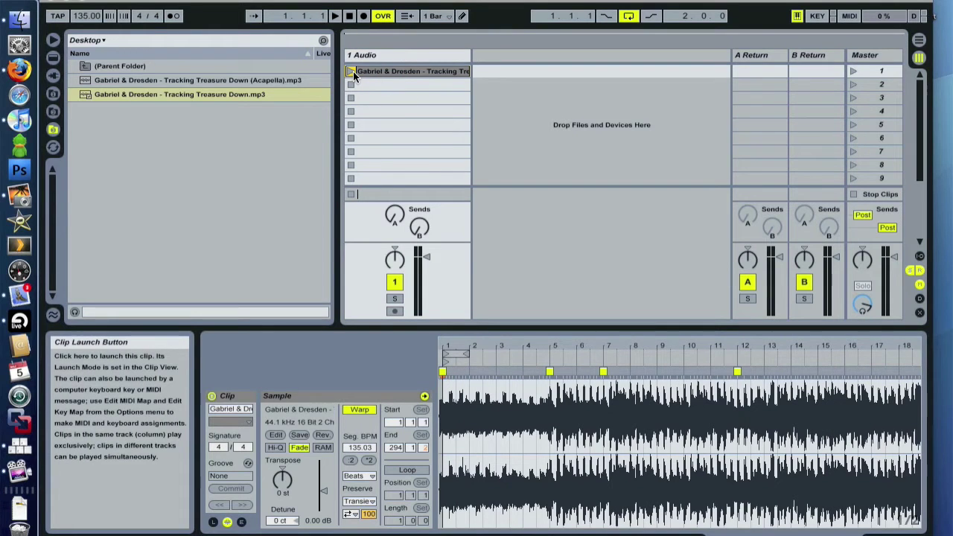
pyautogui.click(351, 71)
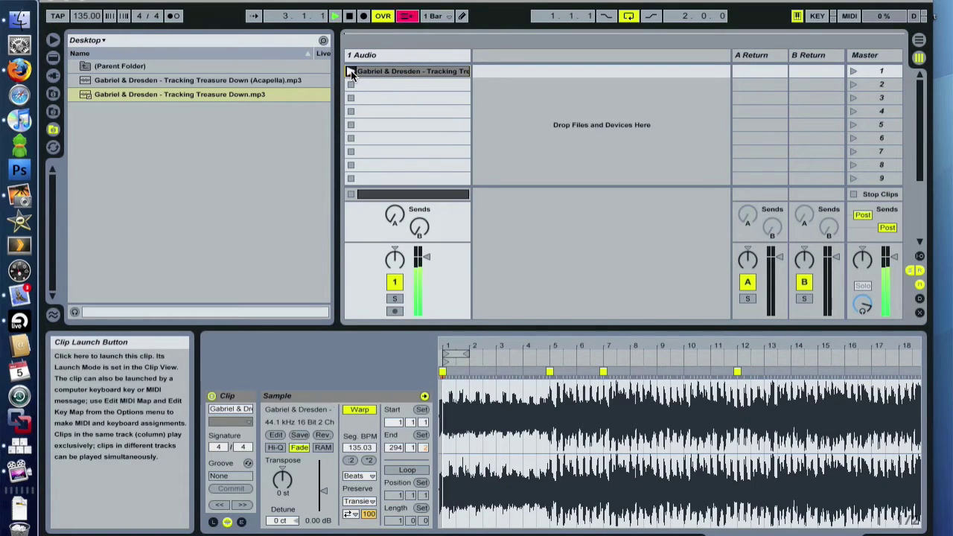
pyautogui.press('XF86AudioLowerVolume')
pyautogui.press('XF86AudioLowerVolume')
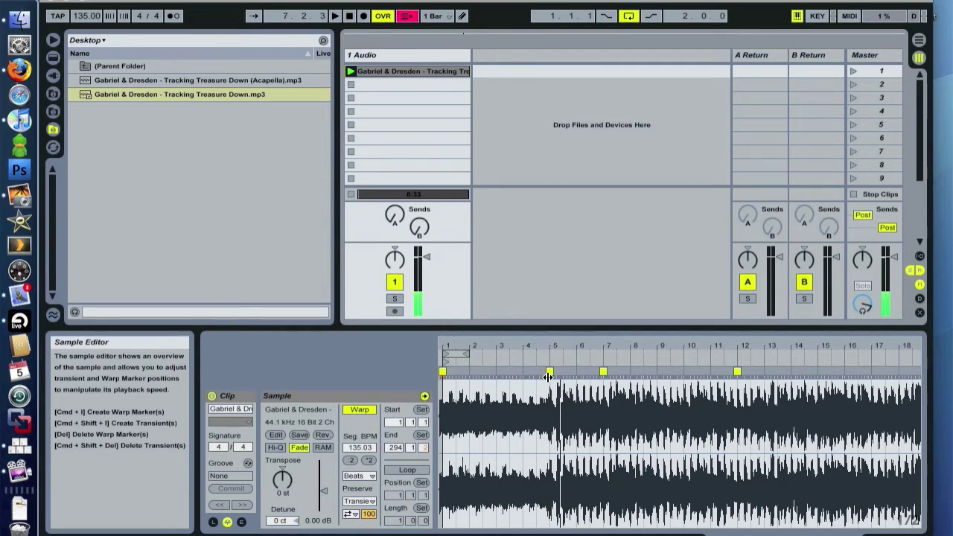
# - Add a warp marker at the onset of the kick drum just before bar 5
pyautogui.moveTo(552, 347); pyautogui.dragTo(606, 502)
pyautogui.moveTo(610, 347); pyautogui.dragTo(610, 443)
pyautogui.moveTo(592, 410); pyautogui.dragTo(592, 421)
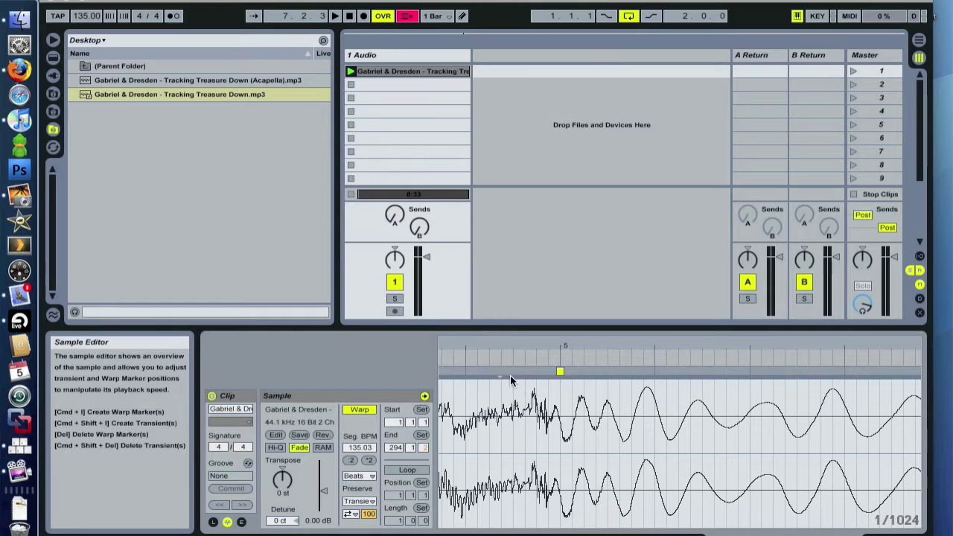
pyautogui.moveTo(525, 347); pyautogui.dragTo(543, 370)
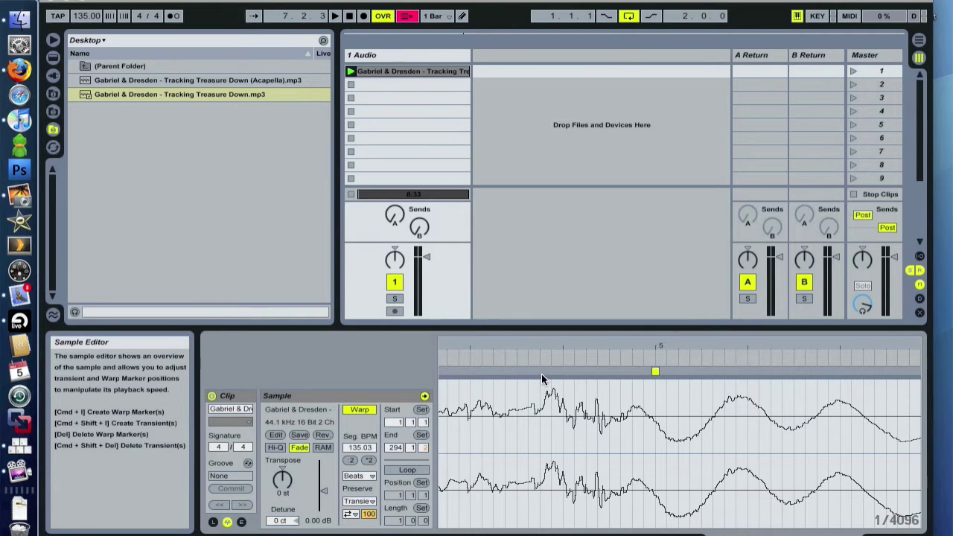
pyautogui.rightClick(542, 379)
pyautogui.click(540, 375)
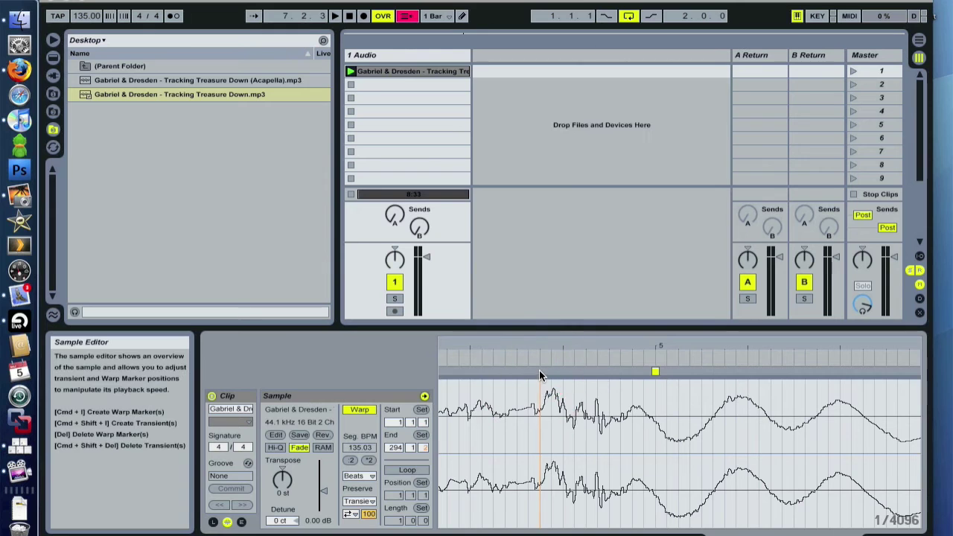
pyautogui.doubleClick(541, 373)
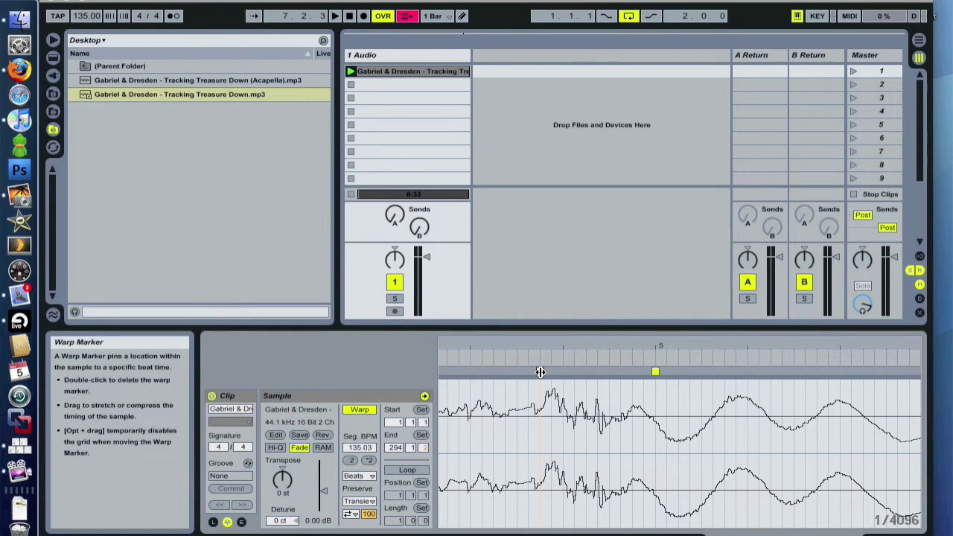
# - Set 1.1.1 at the new warp marker and apply Warp From Here (Straight) from it
pyautogui.rightClick(540, 372)
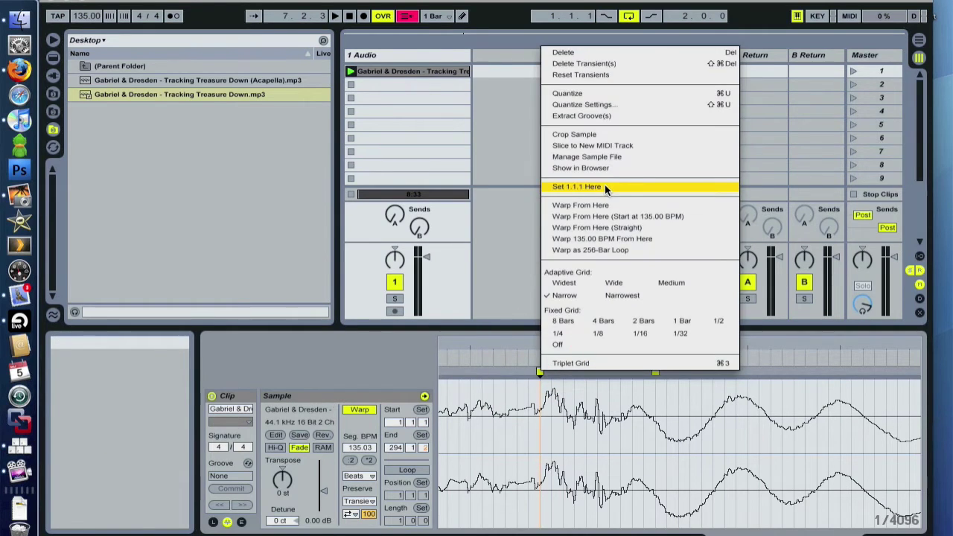
pyautogui.click(605, 185)
pyautogui.rightClick(541, 373)
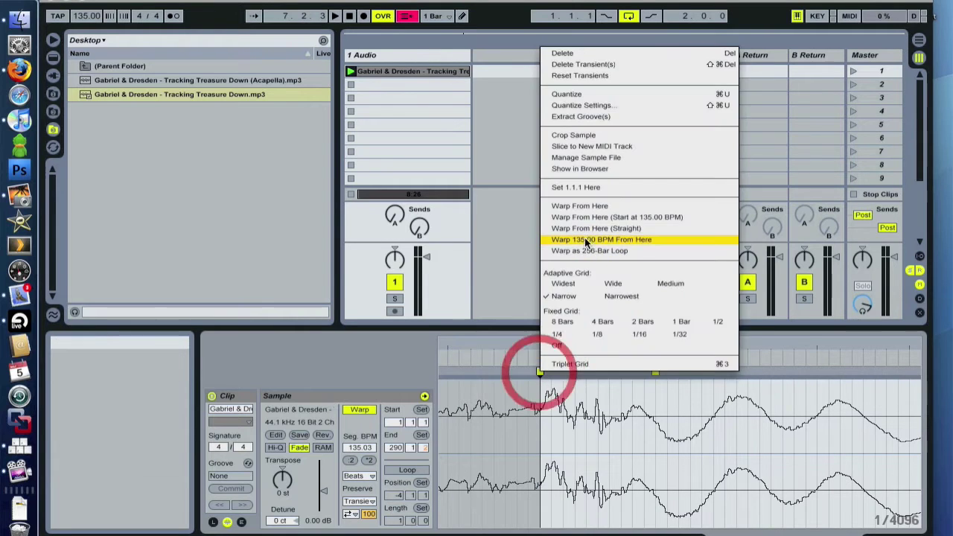
pyautogui.click(590, 231)
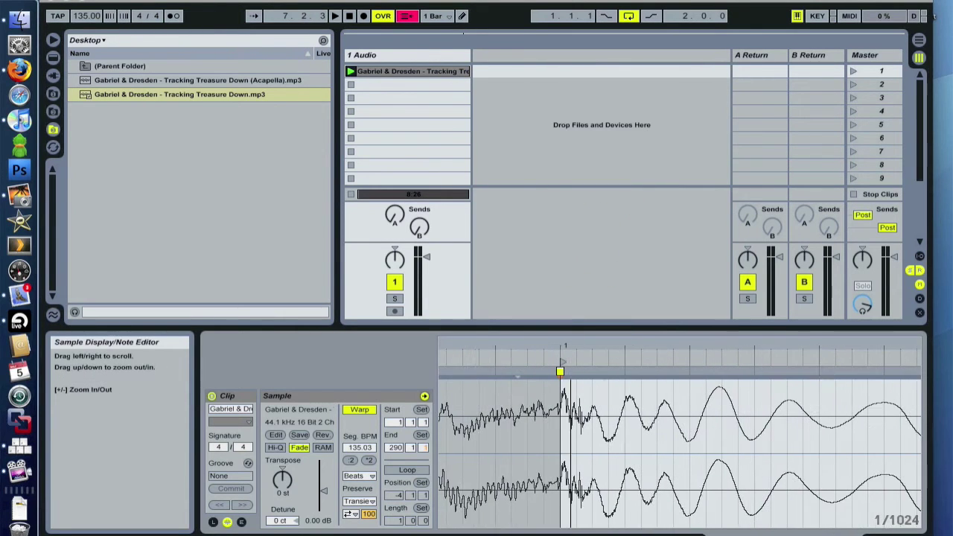
# - Play the straight-warped clip from bar 1 with the metronome turned on
pyautogui.moveTo(572, 344)
pyautogui.mouseDown()
pyautogui.moveTo(572, 367)
pyautogui.moveTo(572, 351)
pyautogui.moveTo(557, 343)
pyautogui.mouseUp()
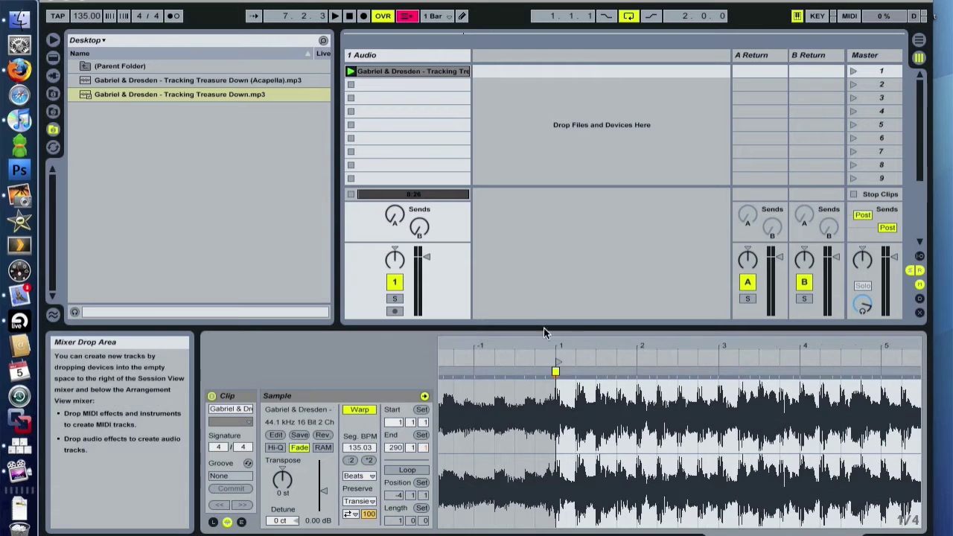
pyautogui.press('space')
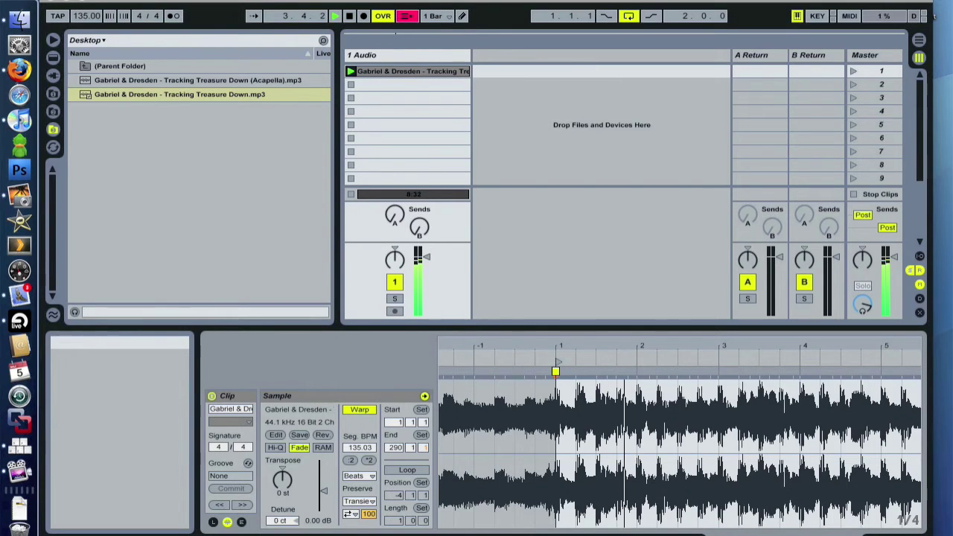
pyautogui.click(176, 17)
pyautogui.moveTo(574, 347); pyautogui.dragTo(574, 324)
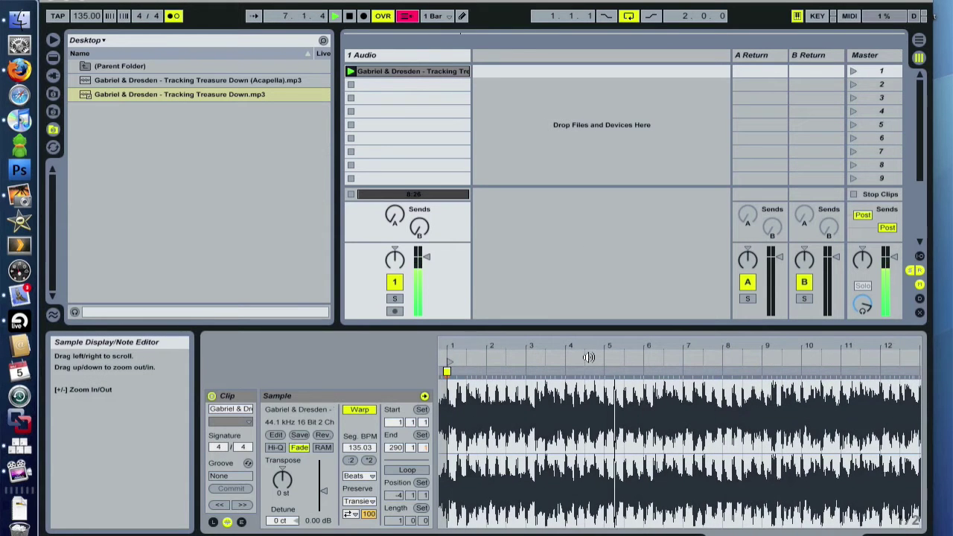
# - Align the kick transient just before bar 7 with the bar 7 grid line
pyautogui.moveTo(684, 345); pyautogui.dragTo(537, 366)
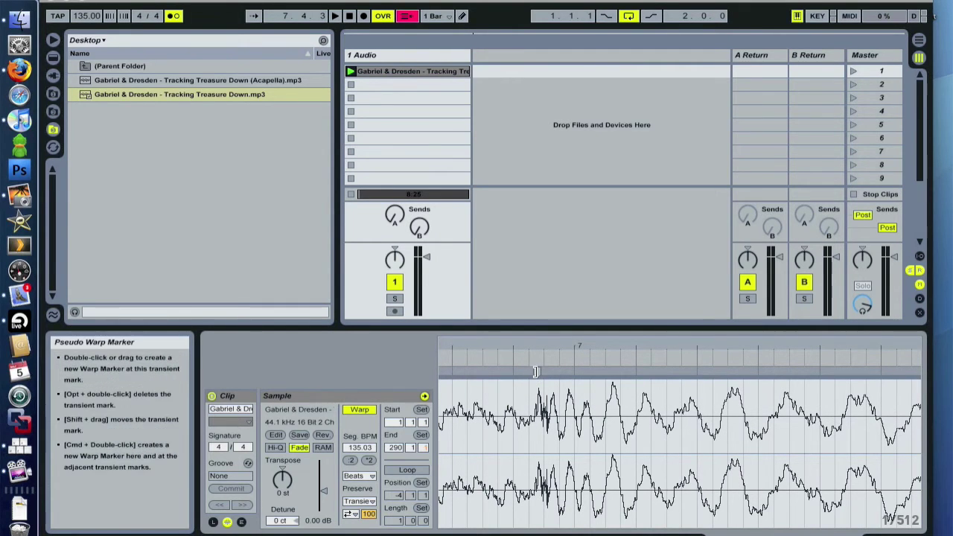
pyautogui.moveTo(538, 373)
pyautogui.mouseDown()
pyautogui.moveTo(574, 372)
pyautogui.moveTo(575, 417)
pyautogui.mouseUp()
pyautogui.moveTo(576, 372)
pyautogui.mouseDown()
pyautogui.moveTo(562, 372)
pyautogui.moveTo(575, 283)
pyautogui.mouseUp()
# - Play the clip from the beginning and from several positions across the track to check its timing against the metronome
pyautogui.press('space')
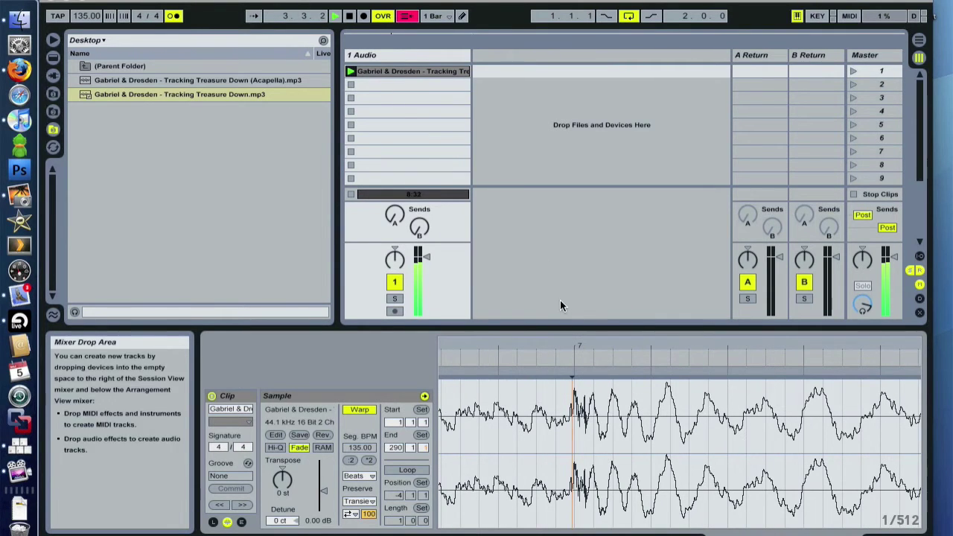
pyautogui.moveTo(568, 344); pyautogui.dragTo(568, 290)
pyautogui.moveTo(474, 361)
pyautogui.mouseDown()
pyautogui.moveTo(474, 313)
pyautogui.moveTo(474, 360)
pyautogui.mouseUp()
pyautogui.press('space')
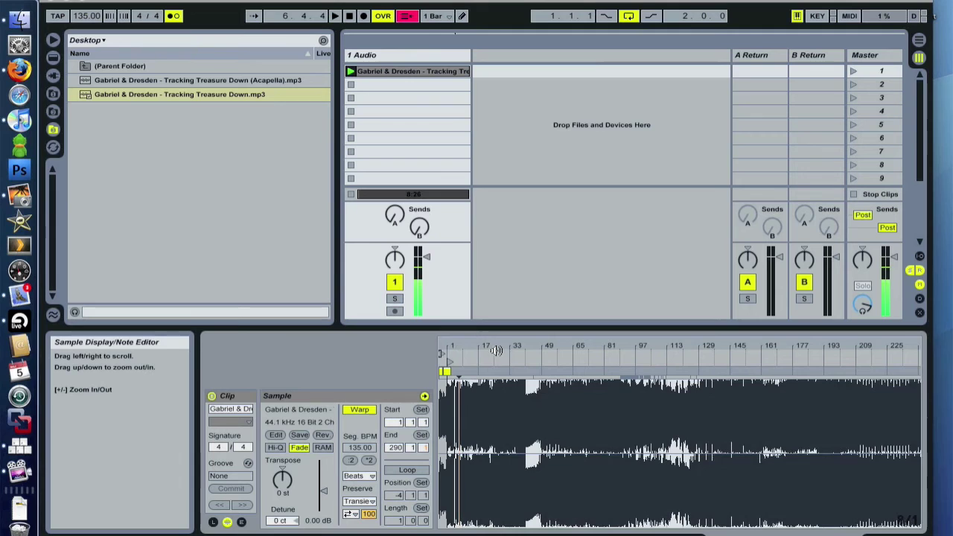
pyautogui.click(506, 358)
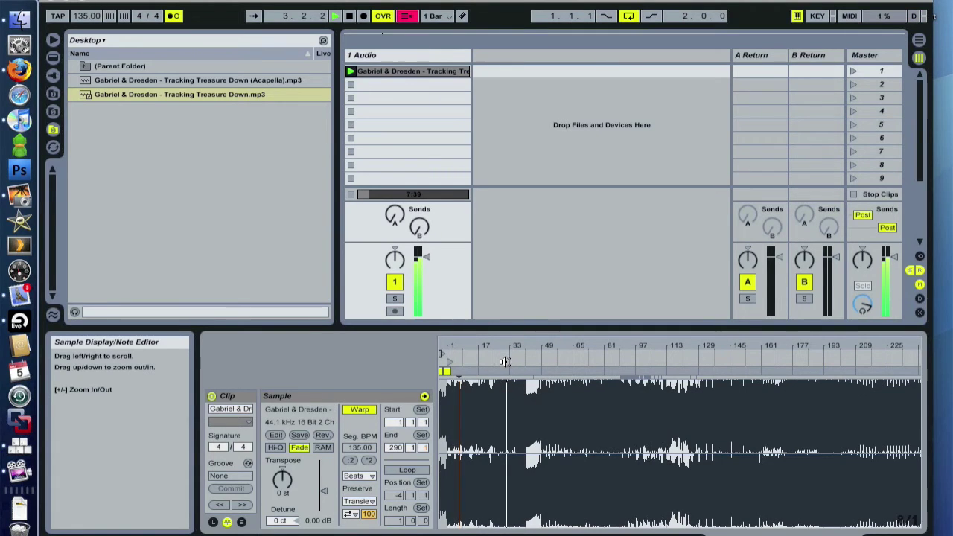
pyautogui.press('space')
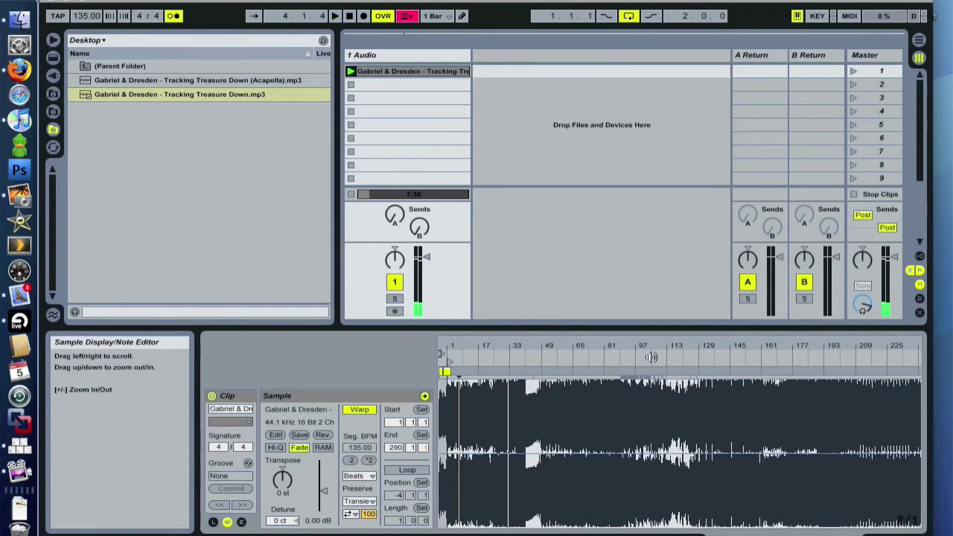
pyautogui.click(602, 358)
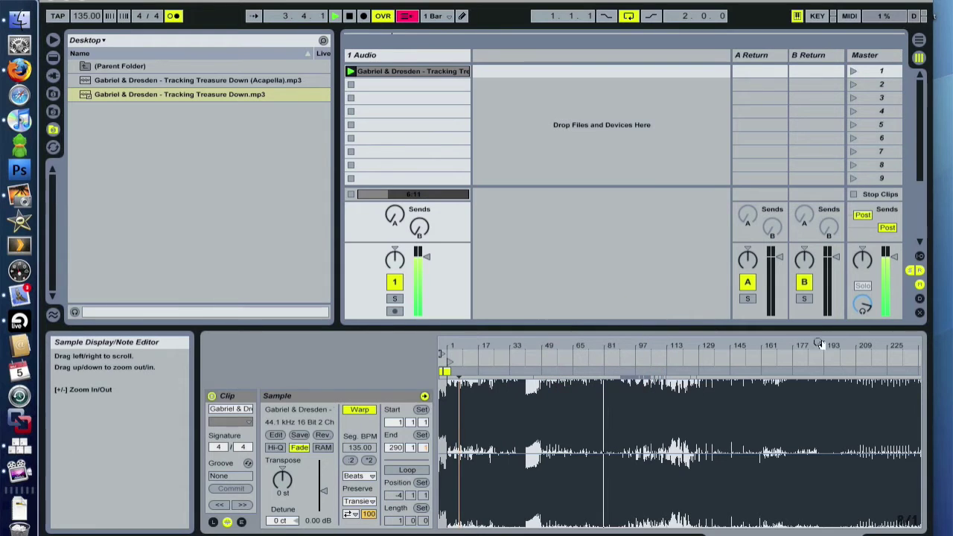
pyautogui.press('space')
pyautogui.moveTo(854, 344); pyautogui.dragTo(810, 397)
pyautogui.click(796, 358)
pyautogui.press('space')
# - Align the kick transient just before bar 229 with the bar 229 grid line
pyautogui.moveTo(747, 351); pyautogui.dragTo(717, 507)
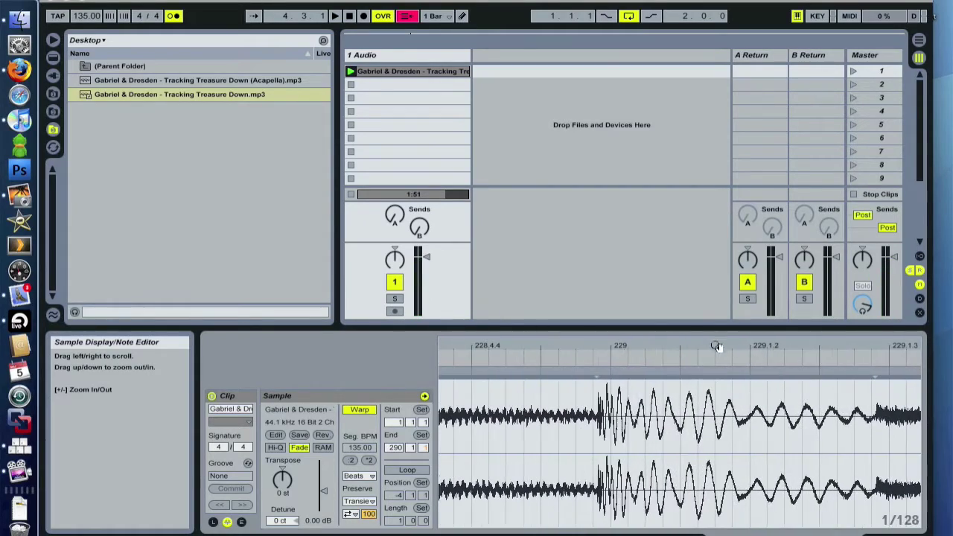
pyautogui.moveTo(597, 346); pyautogui.dragTo(597, 399)
pyautogui.moveTo(591, 348); pyautogui.dragTo(654, 346)
pyautogui.moveTo(580, 373)
pyautogui.mouseDown()
pyautogui.moveTo(630, 371)
pyautogui.moveTo(632, 358)
pyautogui.moveTo(633, 371)
pyautogui.mouseUp()
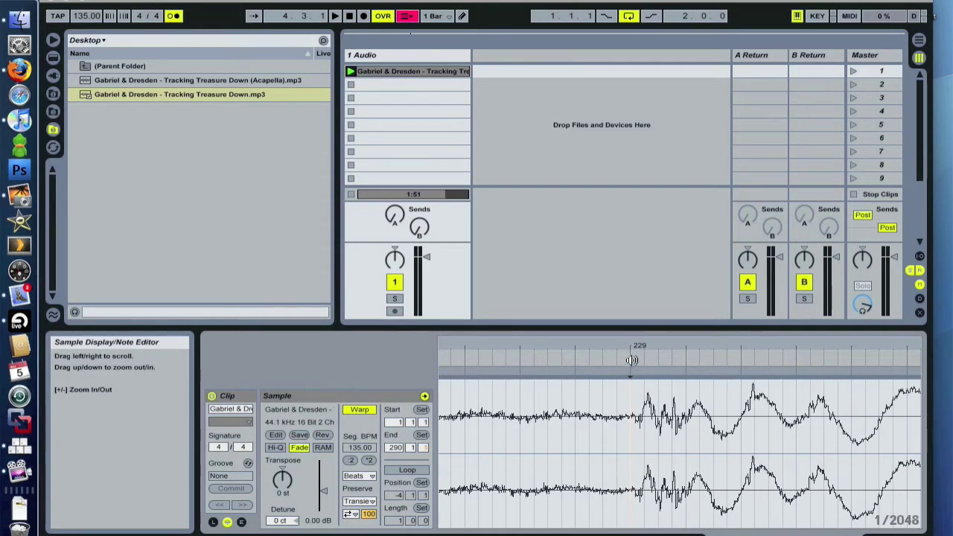
# - Play the clip around bar 225 and again from its start to check the corrected warping against the metronome
pyautogui.moveTo(637, 344)
pyautogui.mouseDown()
pyautogui.moveTo(638, 377)
pyautogui.moveTo(665, 344)
pyautogui.moveTo(630, 354)
pyautogui.moveTo(629, 371)
pyautogui.moveTo(633, 346)
pyautogui.moveTo(619, 372)
pyautogui.moveTo(618, 355)
pyautogui.moveTo(602, 371)
pyautogui.moveTo(629, 350)
pyautogui.moveTo(629, 395)
pyautogui.moveTo(630, 316)
pyautogui.moveTo(813, 350)
pyautogui.mouseUp()
pyautogui.click(626, 349)
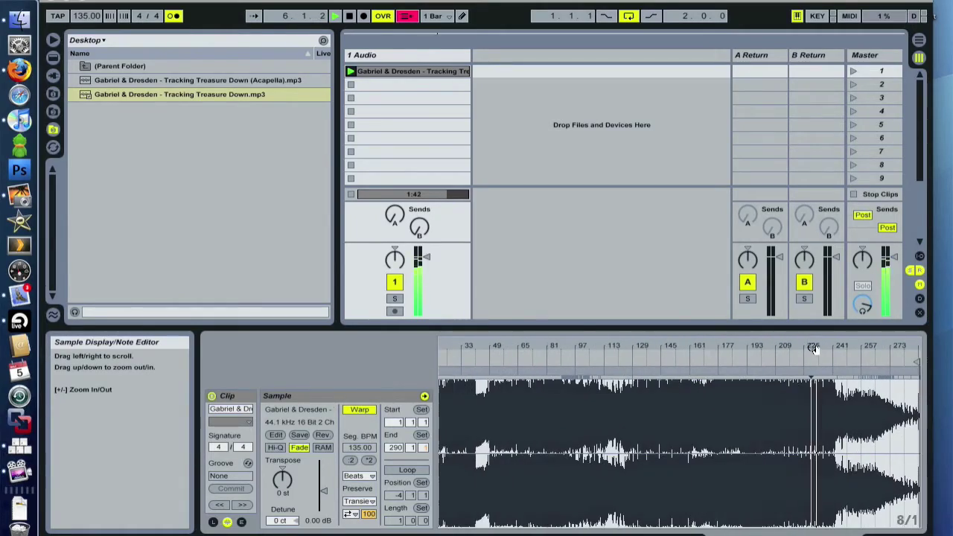
pyautogui.press('space')
pyautogui.press('space')
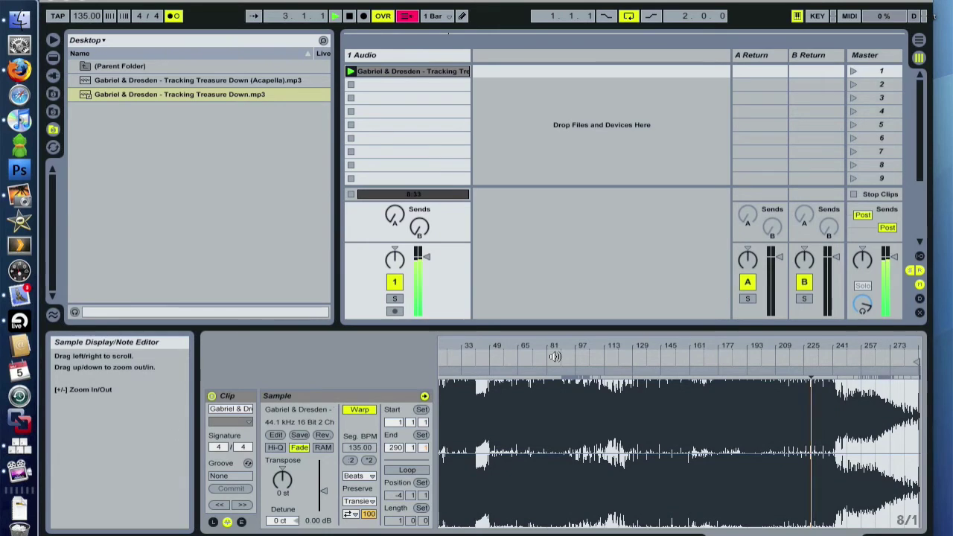
# - Replace the clip in the first slot with "Gabriel & Dresden - Tracking Treasure Down (Acapella).mp3"
pyautogui.click(394, 71)
pyautogui.press('Delete')
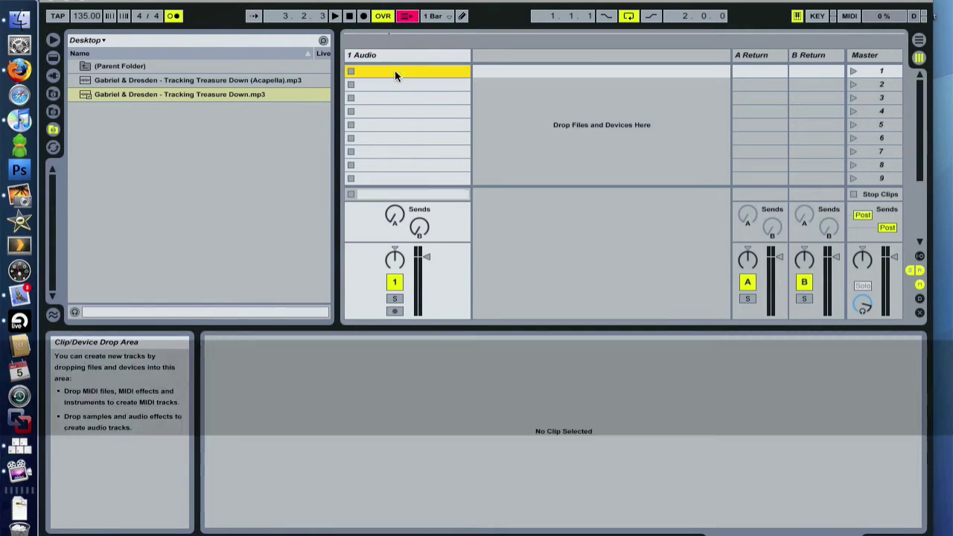
pyautogui.click(187, 121)
pyautogui.moveTo(228, 80); pyautogui.dragTo(436, 72)
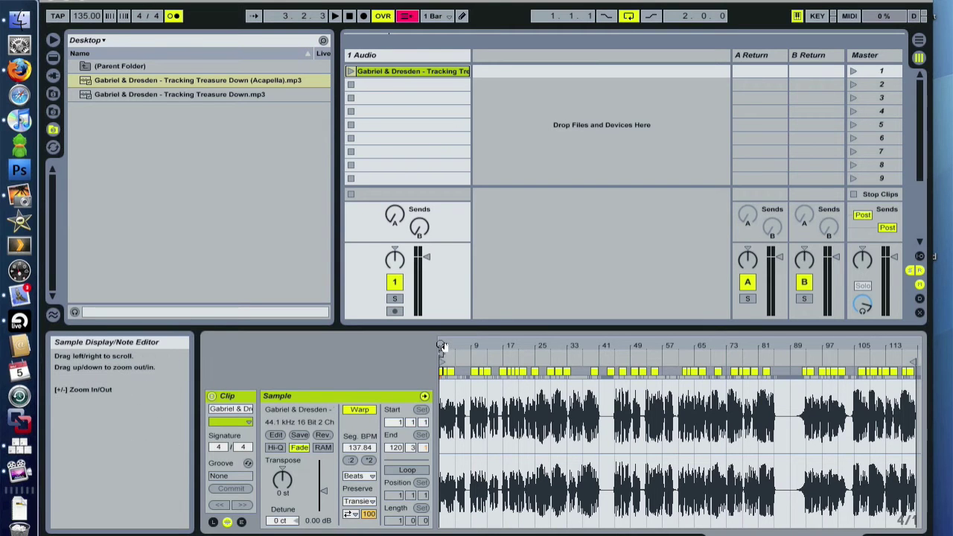
# - Inspect the automatic warp markers at the acapella's start and across its whole waveform
pyautogui.moveTo(442, 347); pyautogui.dragTo(470, 386)
pyautogui.moveTo(637, 347); pyautogui.dragTo(599, 333)
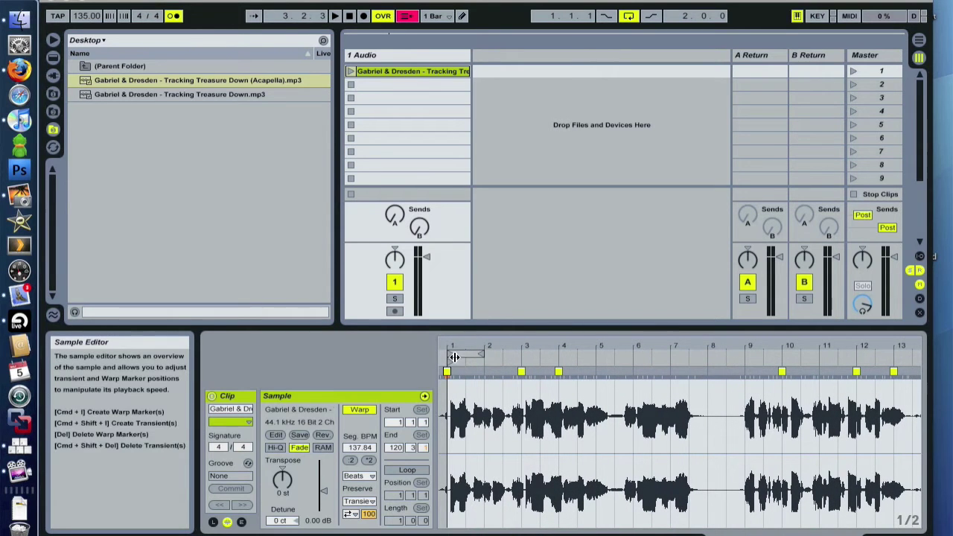
pyautogui.moveTo(467, 348); pyautogui.dragTo(451, 297)
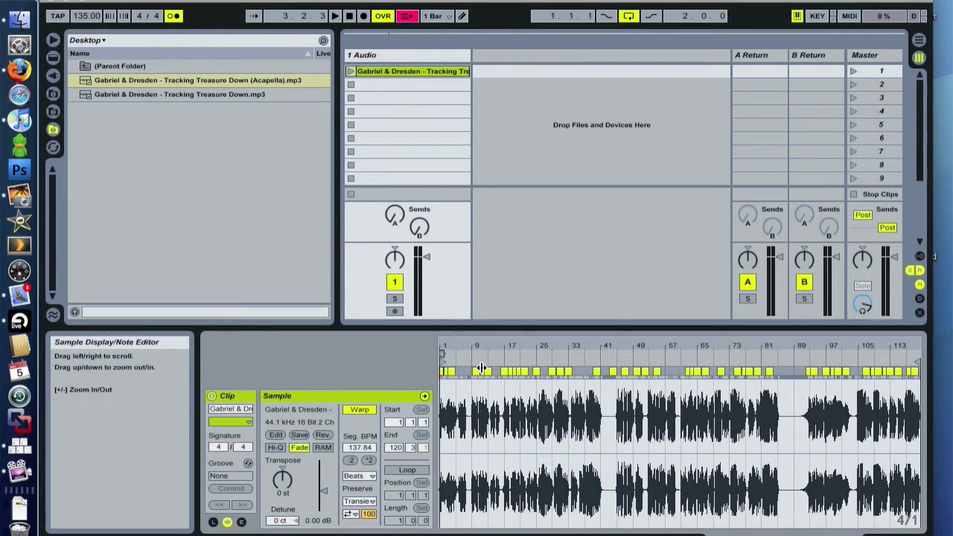
# - Warp the acapella with Warp From Here (Straight) from the marker at bar 1, and launch the clip
pyautogui.moveTo(446, 357); pyautogui.dragTo(515, 373)
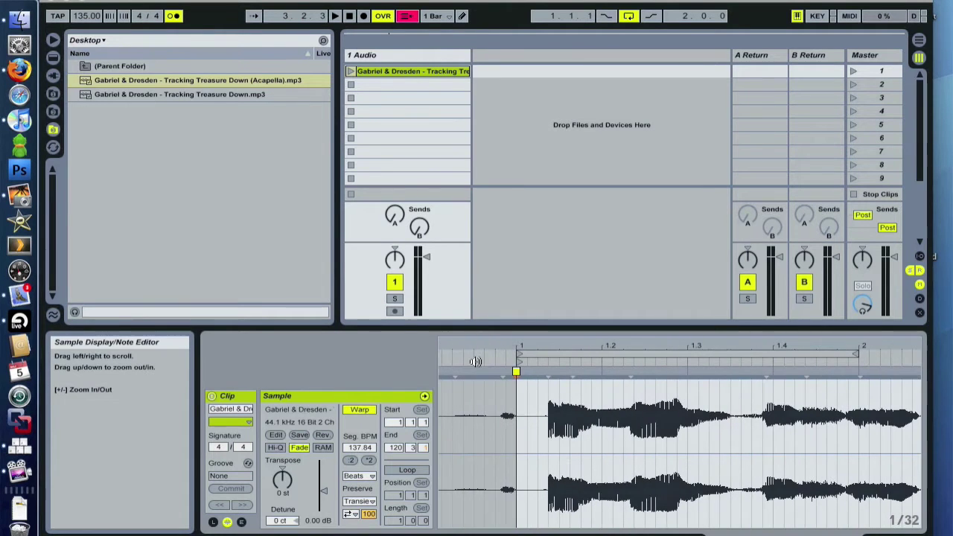
pyautogui.moveTo(513, 339); pyautogui.dragTo(524, 373)
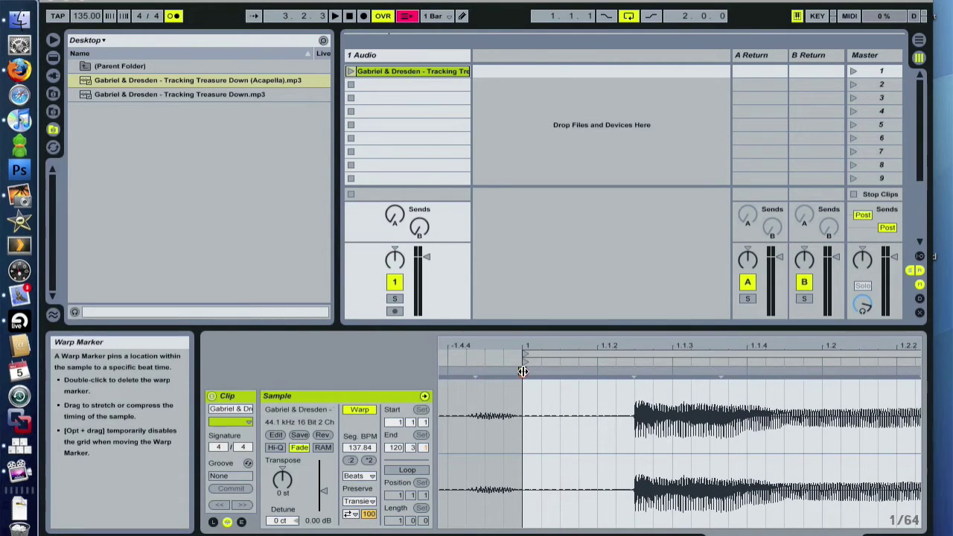
pyautogui.rightClick(524, 371)
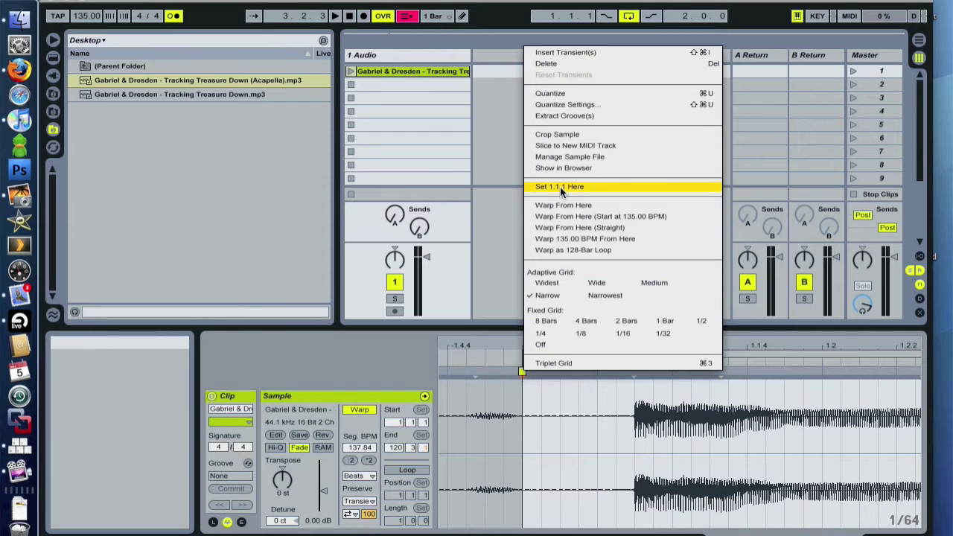
pyautogui.click(561, 228)
pyautogui.moveTo(565, 344); pyautogui.dragTo(488, 344)
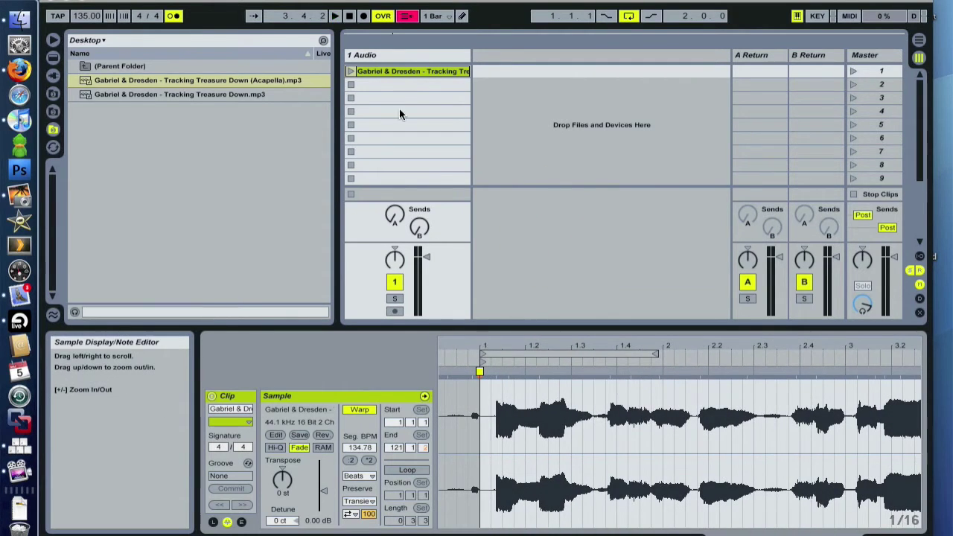
pyautogui.click(351, 71)
# - Add a warp marker at the exact onset of the first loud vocal phrase and set 1.1.1 there
pyautogui.moveTo(488, 344); pyautogui.dragTo(604, 351)
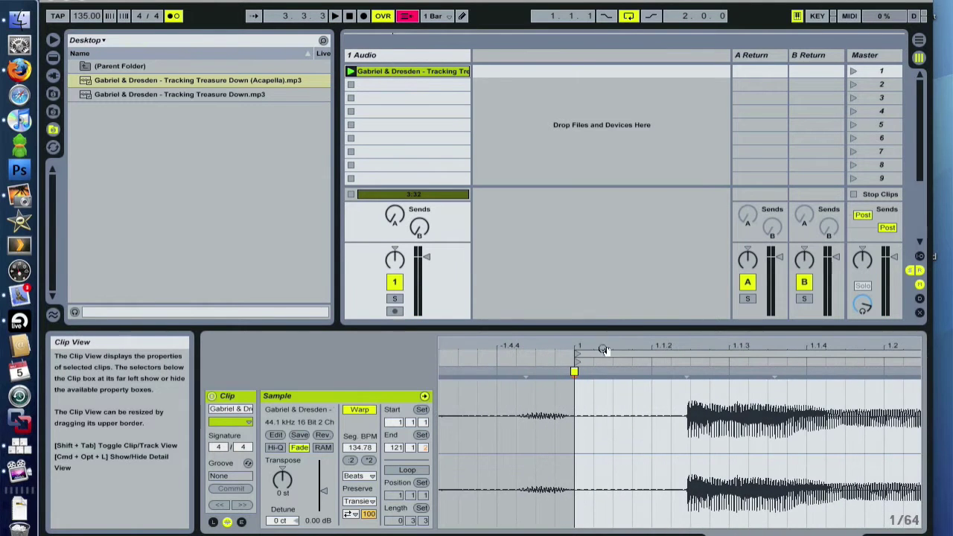
pyautogui.moveTo(698, 344); pyautogui.dragTo(699, 376)
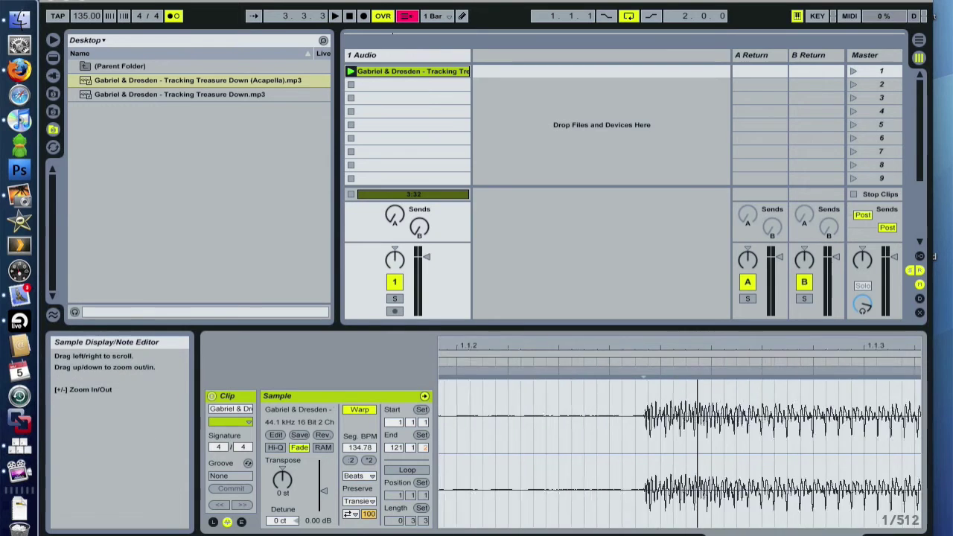
pyautogui.moveTo(636, 344); pyautogui.dragTo(636, 376)
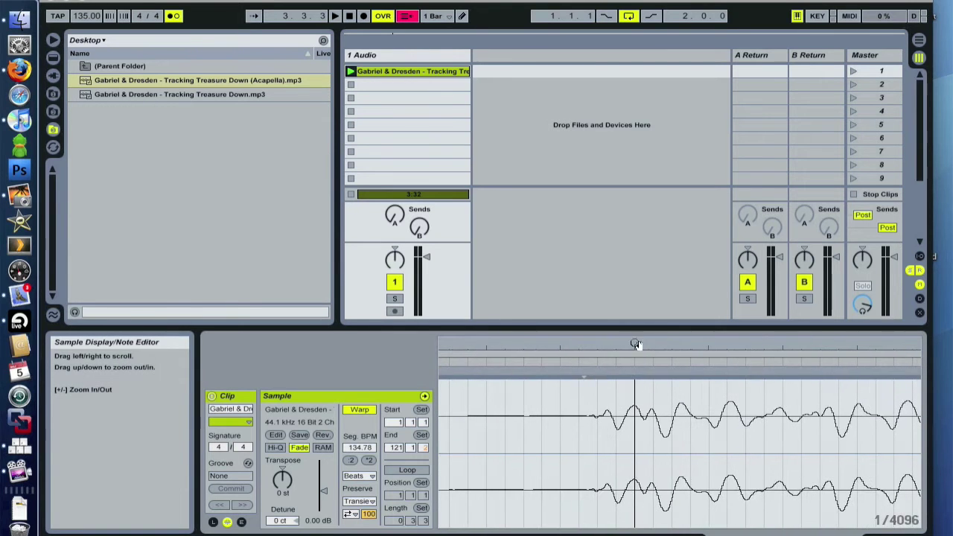
pyautogui.moveTo(602, 347); pyautogui.dragTo(602, 382)
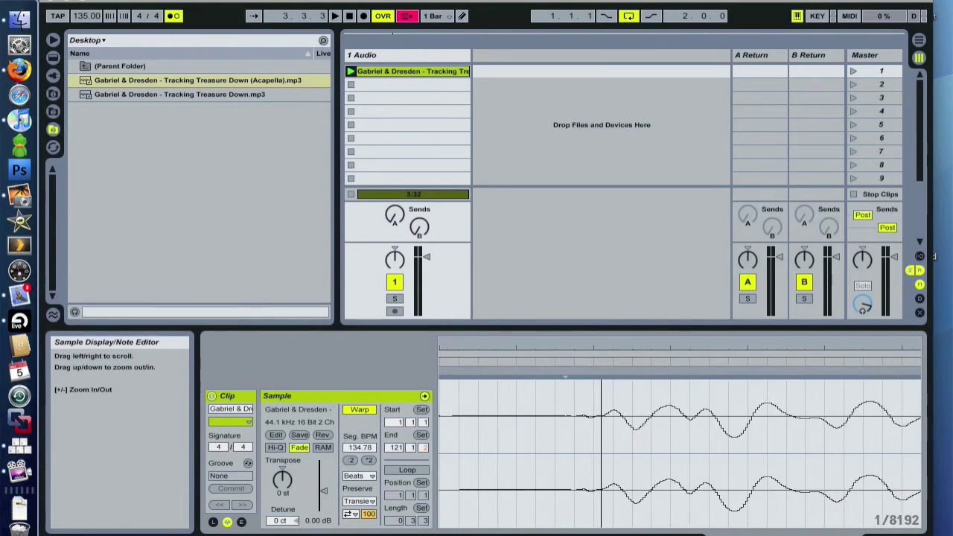
pyautogui.doubleClick(597, 372)
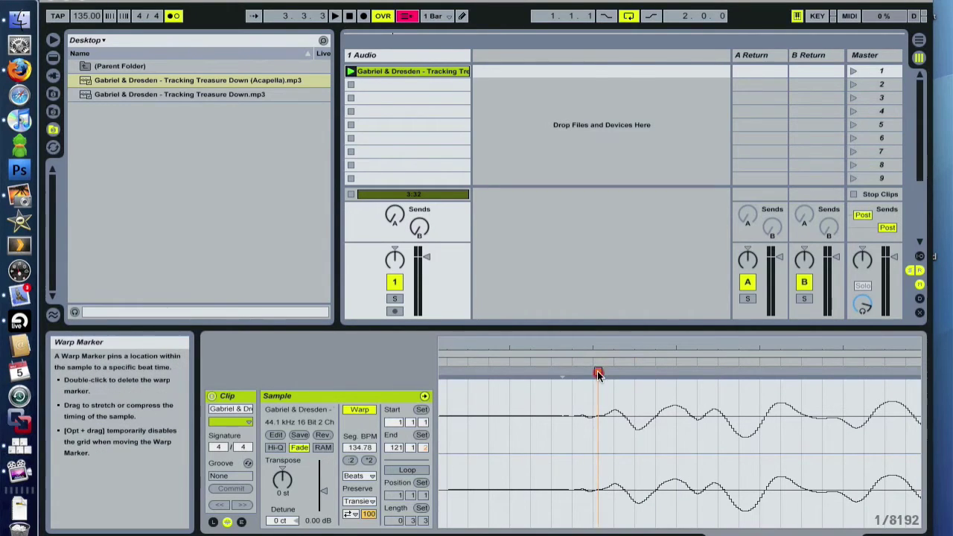
pyautogui.rightClick(598, 373)
pyautogui.click(646, 187)
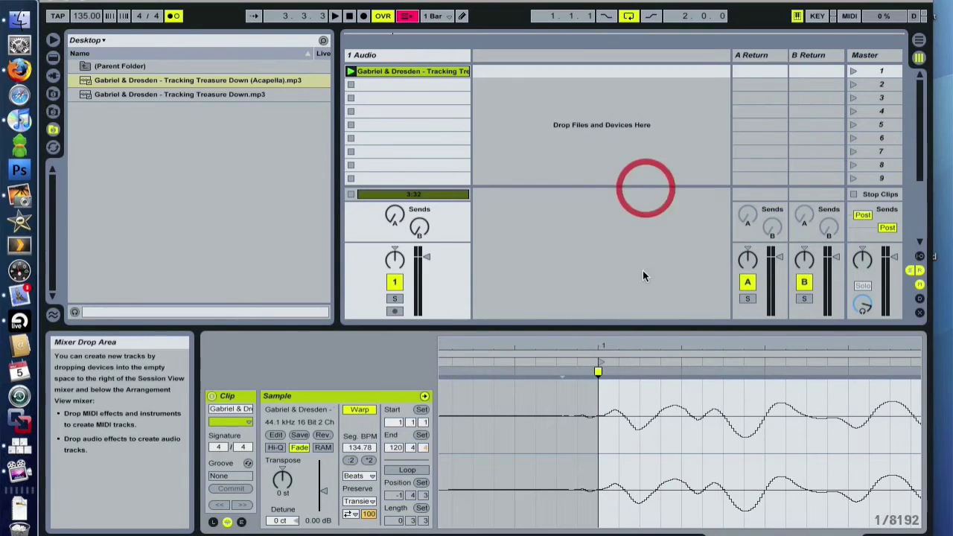
pyautogui.moveTo(618, 341)
pyautogui.mouseDown()
pyautogui.moveTo(514, 340)
pyautogui.moveTo(550, 340)
pyautogui.mouseUp()
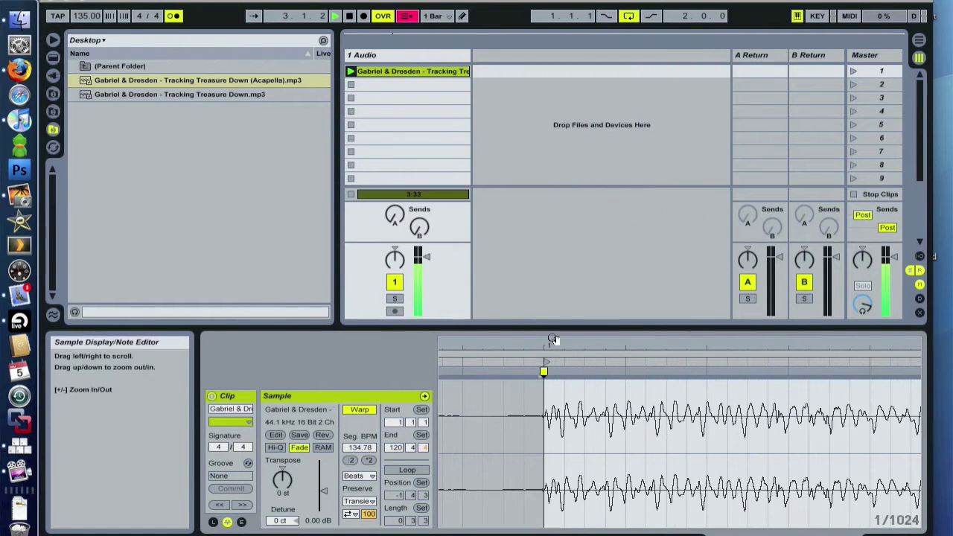
# - Change the acapella clip's warp mode to Tones and stop playback
pyautogui.click(359, 476)
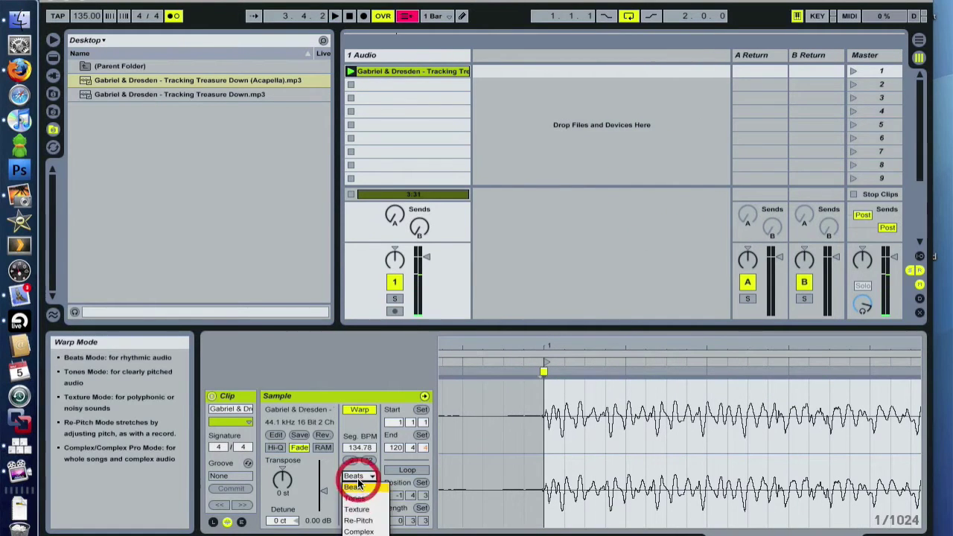
pyautogui.click(363, 499)
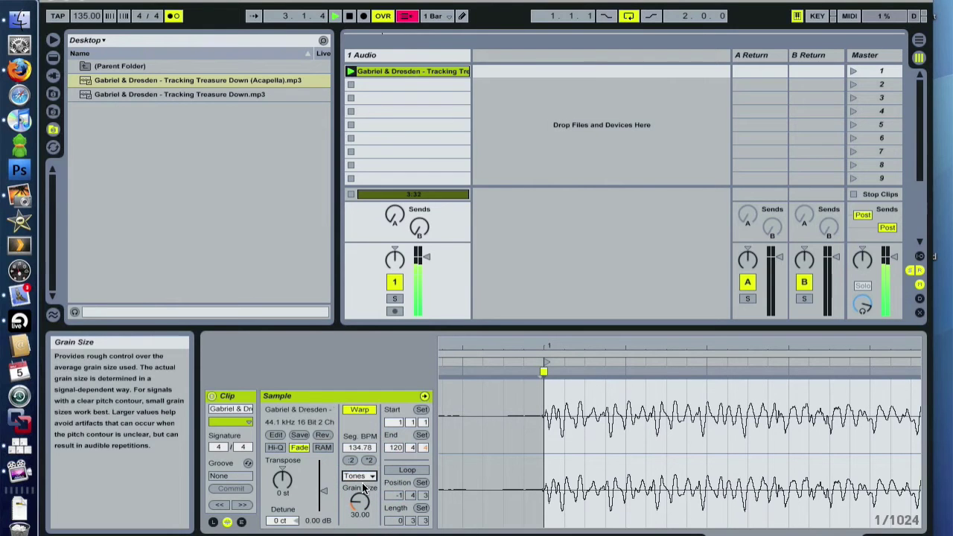
pyautogui.press('space')
pyautogui.moveTo(558, 343); pyautogui.dragTo(523, 235)
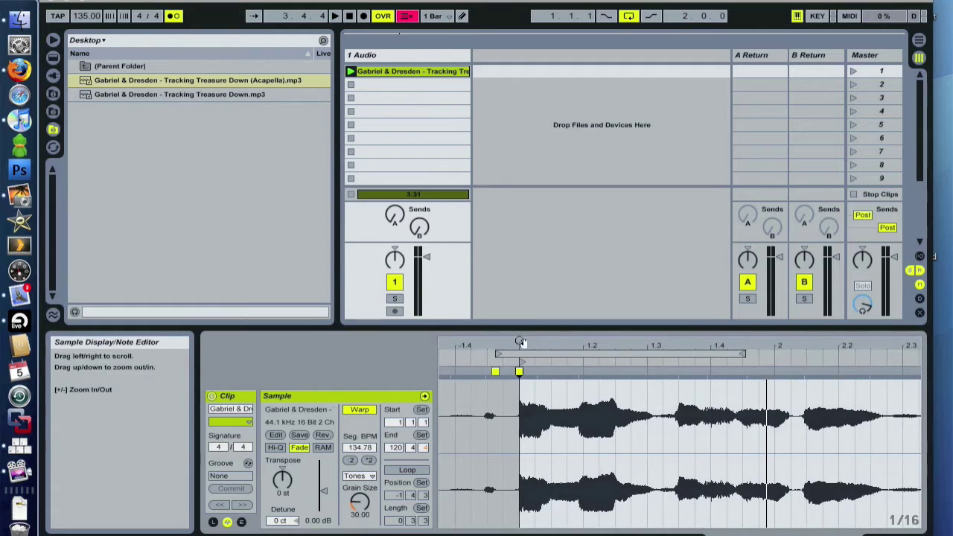
pyautogui.click(392, 70)
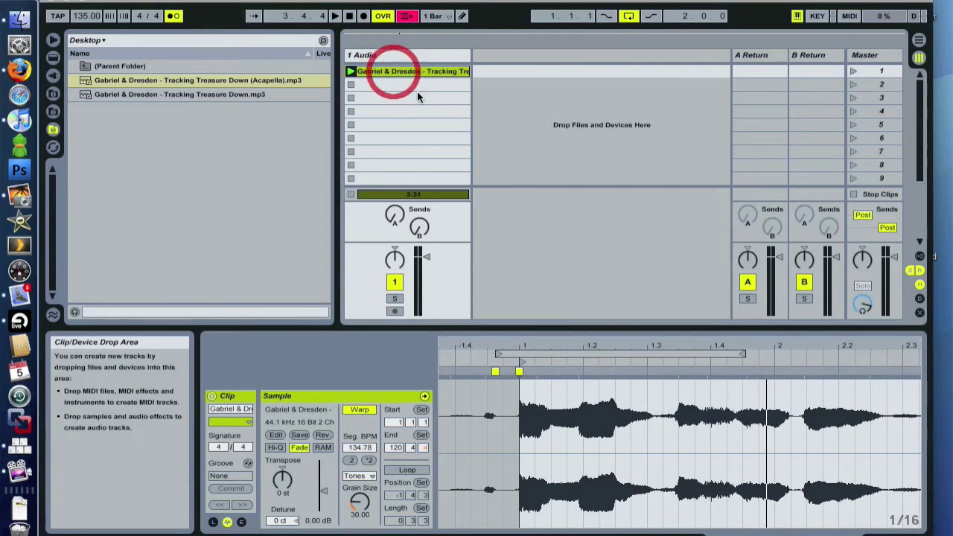
# - Widen the 1 Audio track to show the clip's full name, and briefly play the acapella from its start
pyautogui.moveTo(470, 57); pyautogui.dragTo(549, 59)
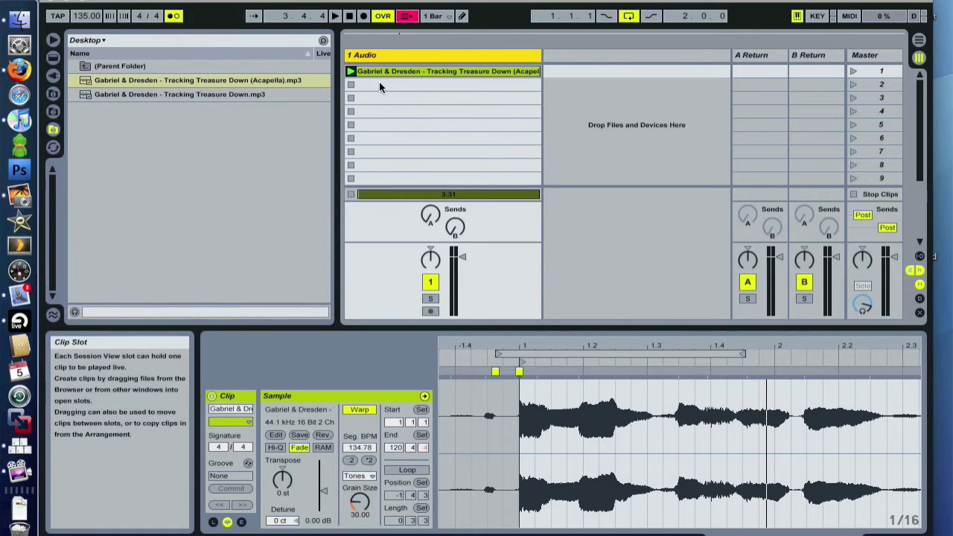
pyautogui.click(353, 71)
pyautogui.press('space')
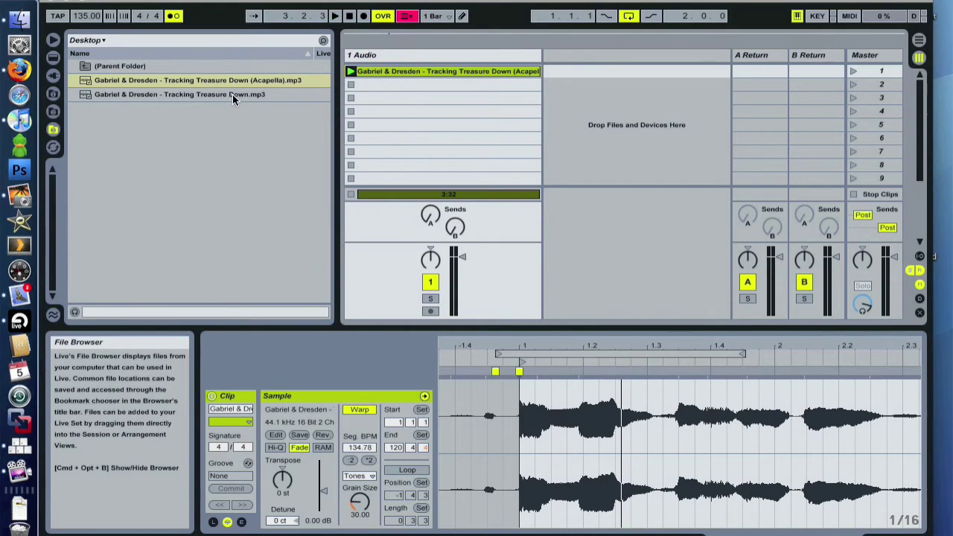
# - Look up the full-track file "Gabriel & Dresden - Tracking Treasure Down.mp3" in the browser and go back to the acapella clip
pyautogui.click(177, 94)
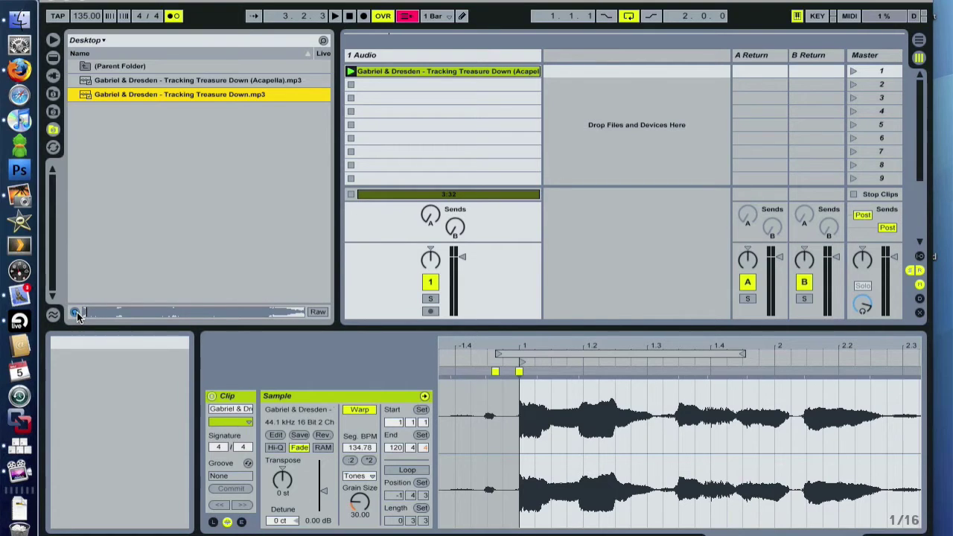
pyautogui.click(415, 70)
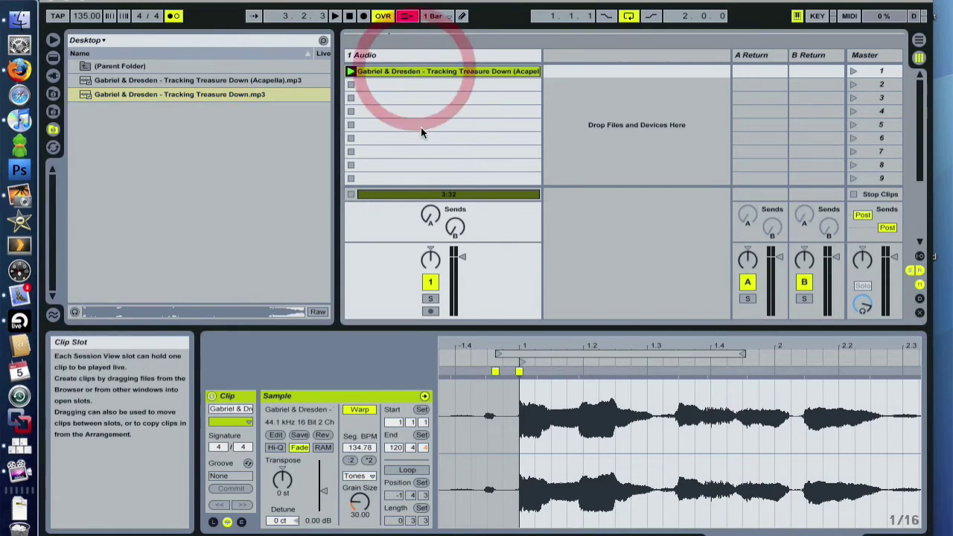
pyautogui.click(350, 71)
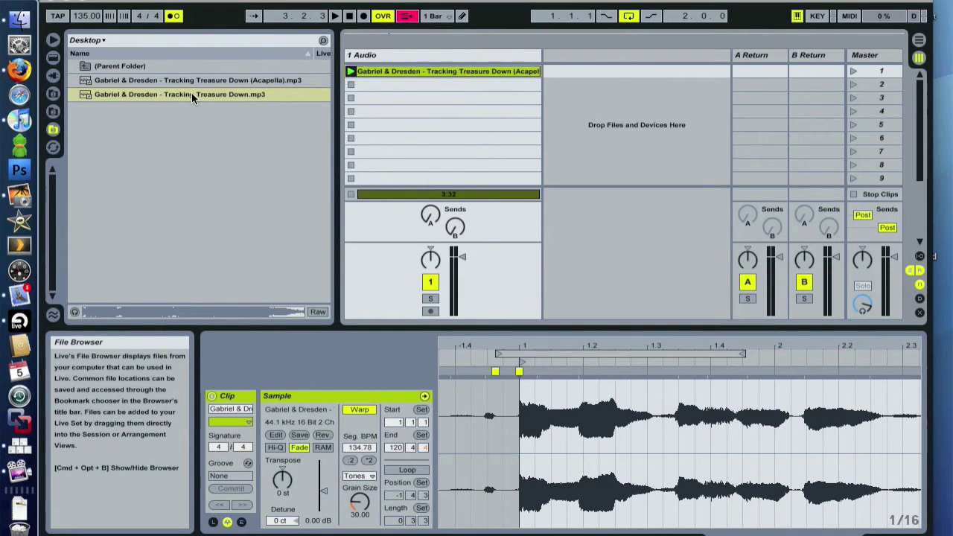
# - Add a Simpler on a new track beside the acapella and create an empty MIDI clip in its first slot
pyautogui.click(53, 57)
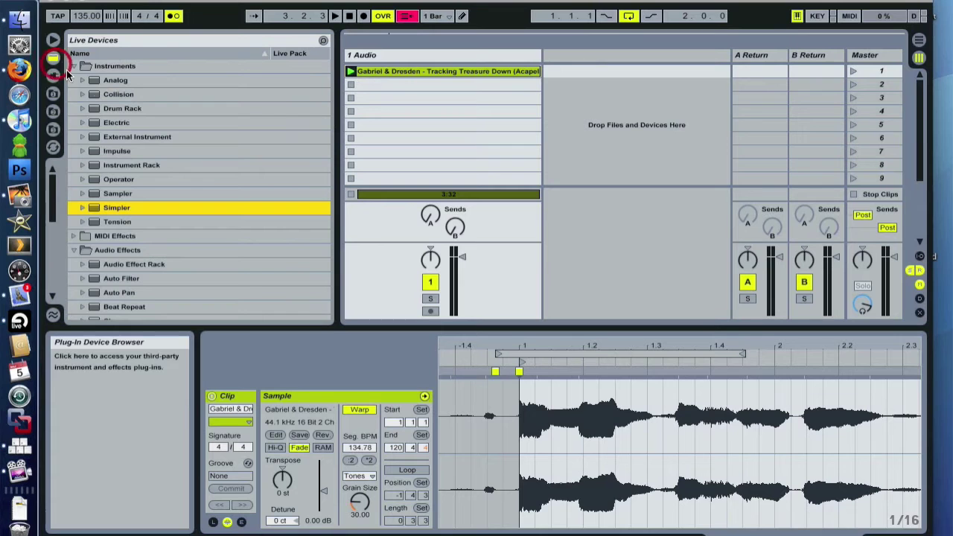
pyautogui.moveTo(551, 122); pyautogui.dragTo(567, 112)
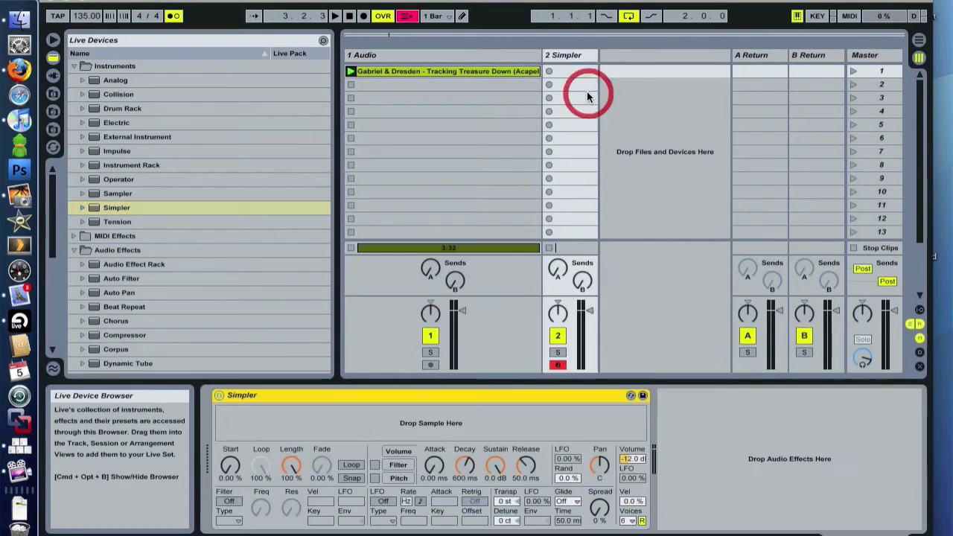
pyautogui.doubleClick(581, 70)
# - Set the note grid to 1/4 and fill the one-bar clip with four C3 notes, one on each beat
pyautogui.press('super+2')
pyautogui.press('super+2')
pyautogui.click(502, 460)
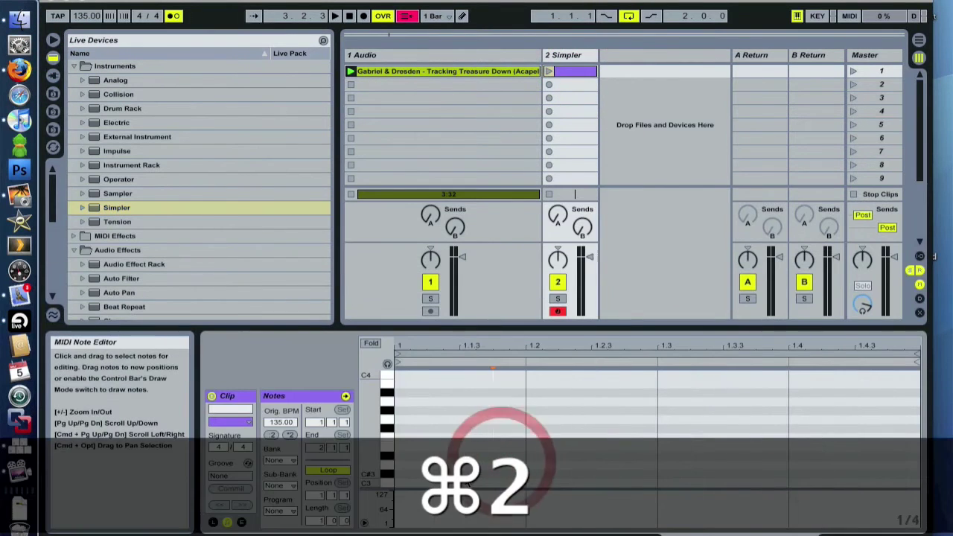
pyautogui.doubleClick(492, 483)
pyautogui.press('super+d')
pyautogui.press('super+d')
pyautogui.press('super+d')
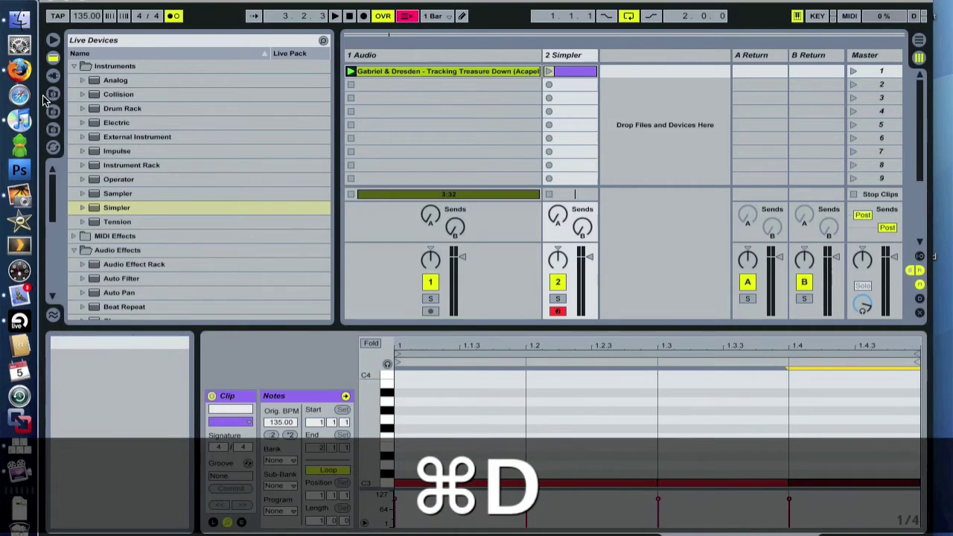
# - Load "SH_Bass Drum 10.wav" into the Simpler and set its volume velocity sensitivity to 100 %
pyautogui.click(53, 93)
pyautogui.click(128, 221)
pyautogui.hotkey('shift', 'Tab')
pyautogui.moveTo(249, 467); pyautogui.dragTo(271, 417)
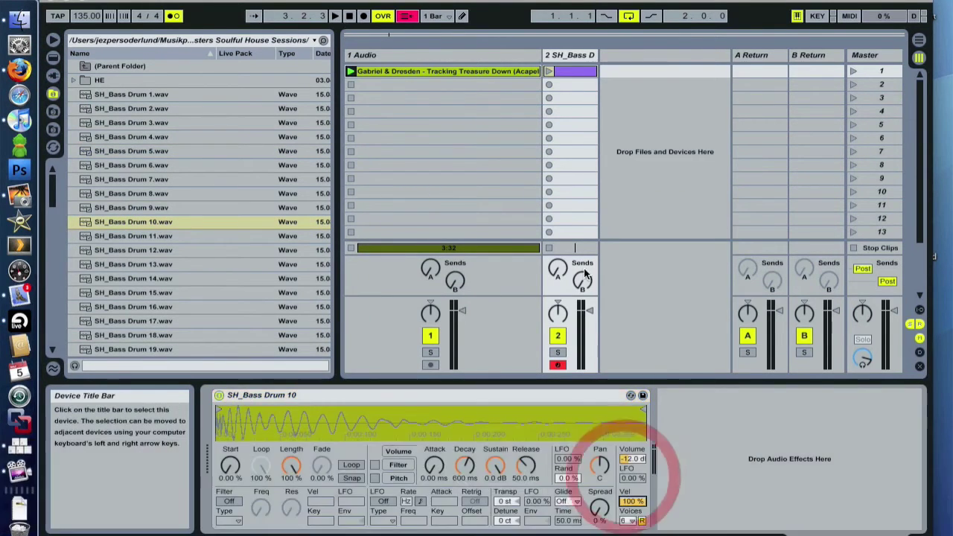
# - Audition the bass drum clip with the acapella, and place both clips at bar 1 of the Arrangement
pyautogui.click(549, 70)
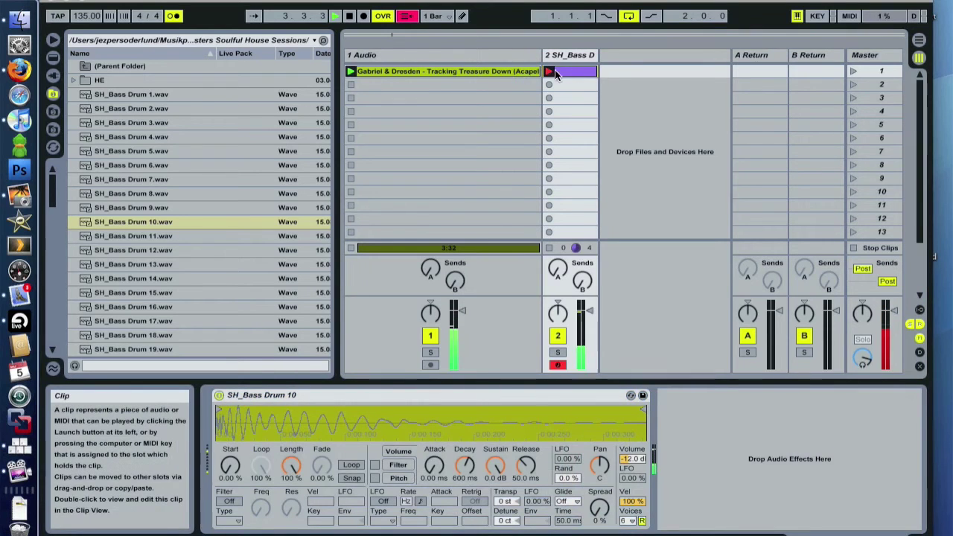
pyautogui.press('space')
pyautogui.click(572, 72)
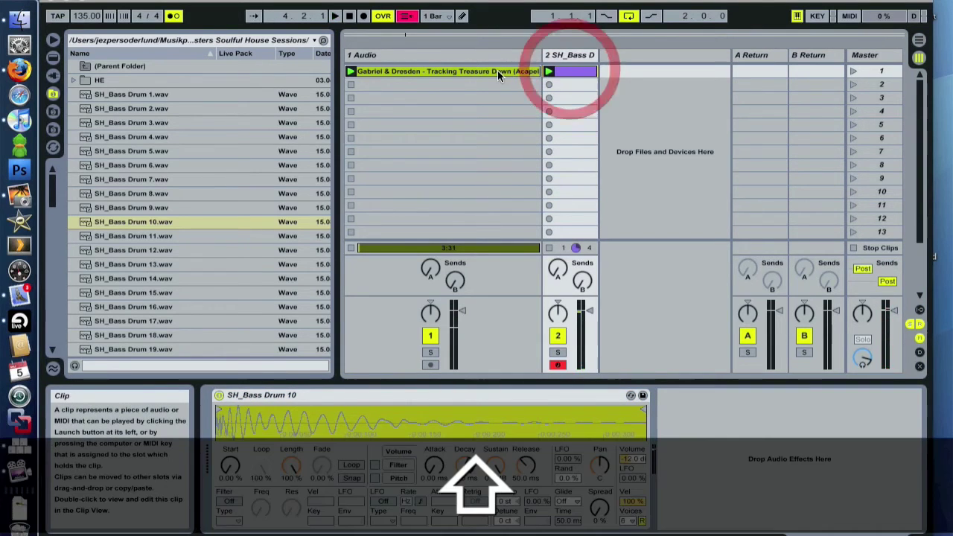
pyautogui.moveTo(511, 72); pyautogui.dragTo(352, 89)
pyautogui.press('Tab')
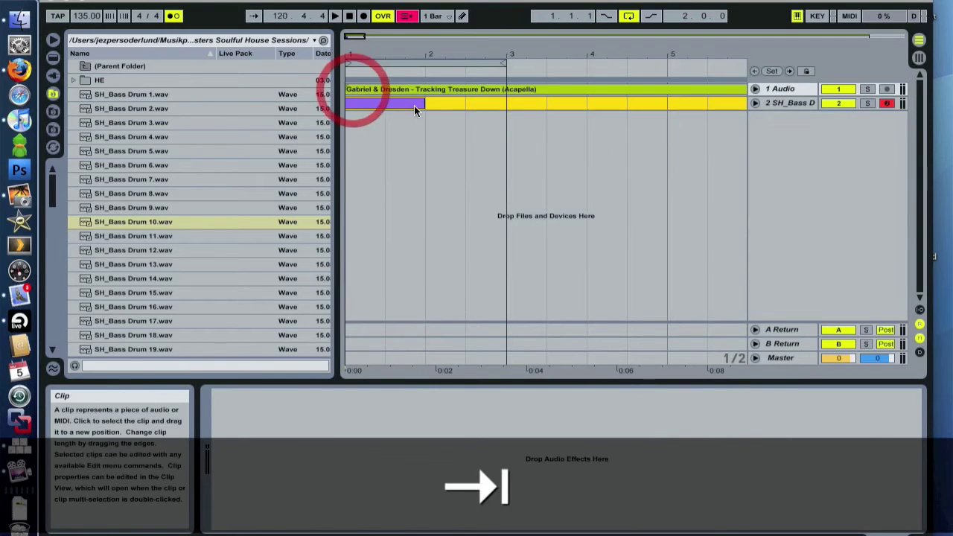
# - Extend the looped bass drum clip in the Arrangement so it runs on beneath the acapella
pyautogui.click(414, 106)
pyautogui.moveTo(578, 55); pyautogui.dragTo(577, 16)
pyautogui.moveTo(386, 104); pyautogui.dragTo(741, 104)
pyautogui.moveTo(439, 56); pyautogui.dragTo(440, 95)
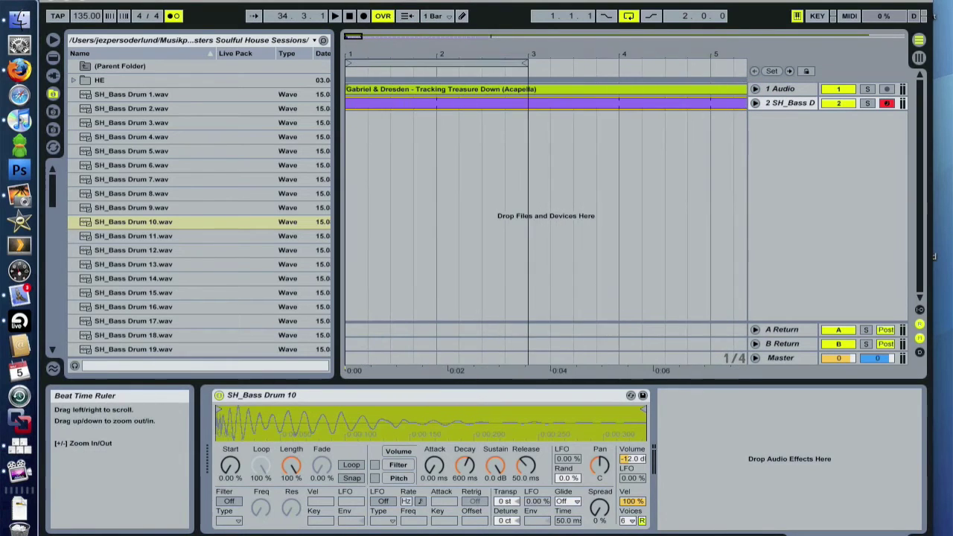
# - Unfold both arrangement tracks and make the acapella track taller for a larger view of its waveform
pyautogui.click(756, 89)
pyautogui.moveTo(775, 147); pyautogui.dragTo(810, 245)
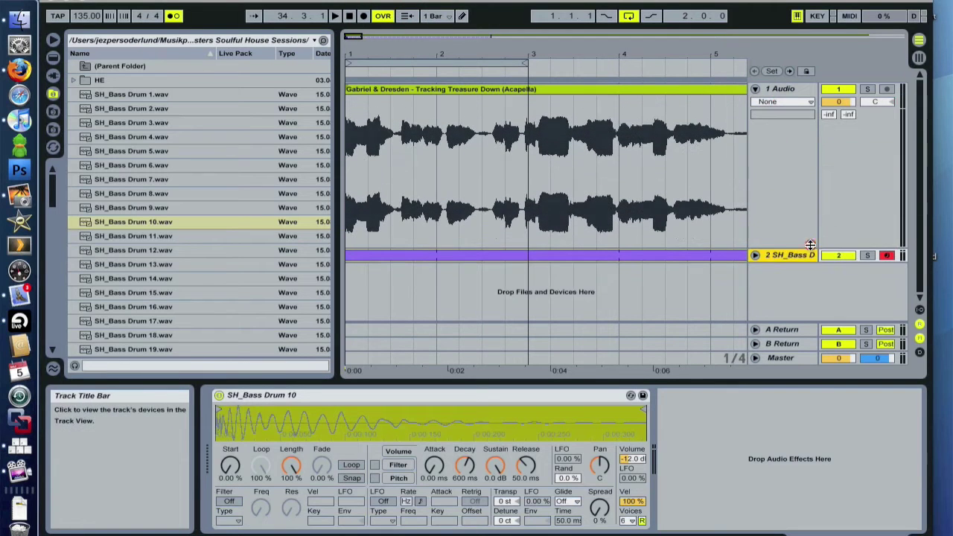
pyautogui.moveTo(351, 52); pyautogui.dragTo(350, 83)
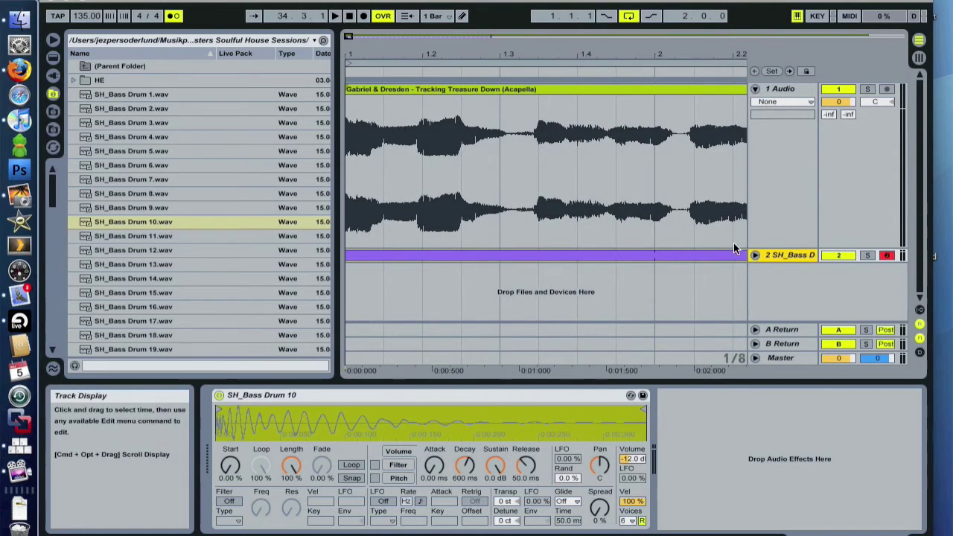
pyautogui.click(755, 256)
# - Shorten all four C3 notes in the bass drum clip to an eighth note each
pyautogui.click(619, 257)
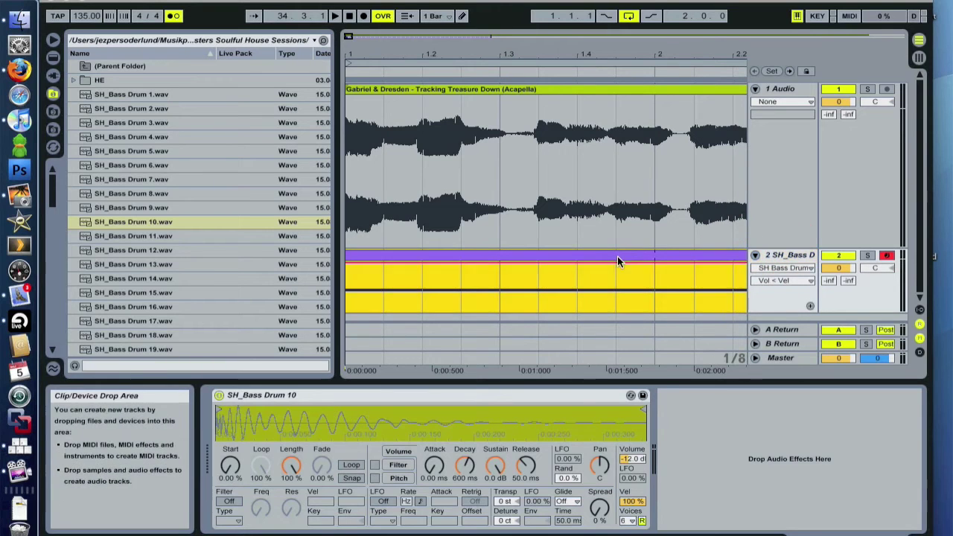
pyautogui.hotkey('shift', 'Tab')
pyautogui.click(578, 452)
pyautogui.press('super+a')
pyautogui.moveTo(537, 476); pyautogui.dragTo(466, 483)
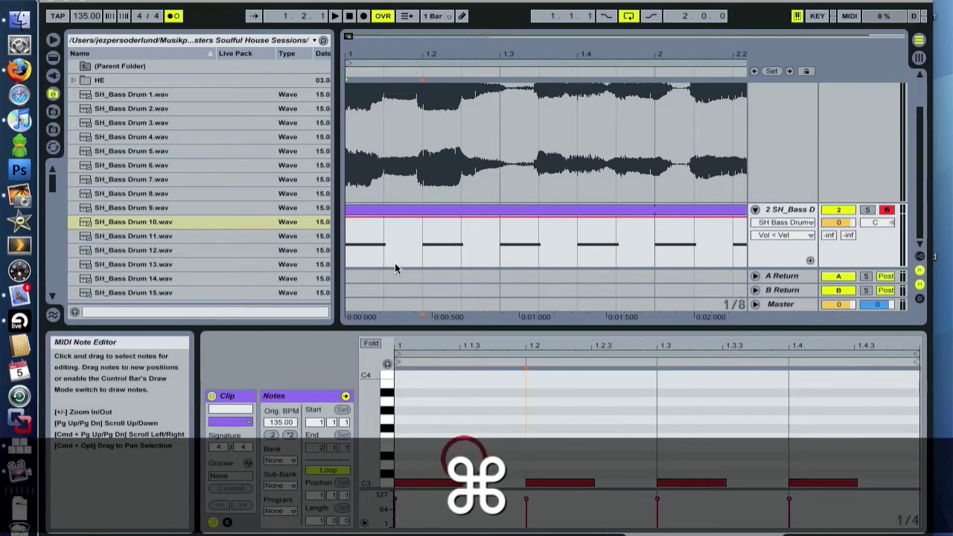
# - Reduce the height of the clip's note editor so both arrangement tracks fit fully in view
pyautogui.click(397, 213)
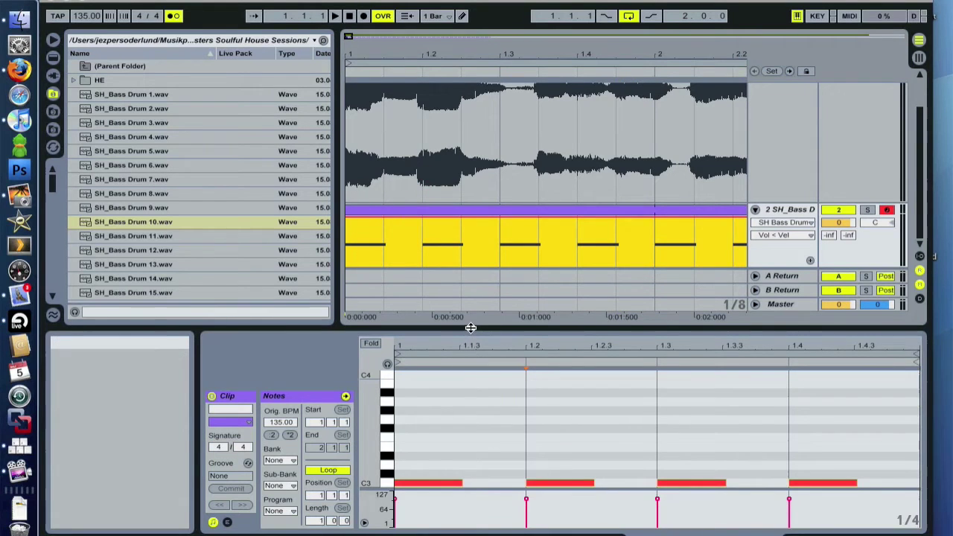
pyautogui.moveTo(470, 329); pyautogui.dragTo(478, 384)
pyautogui.moveTo(421, 54); pyautogui.dragTo(385, 36)
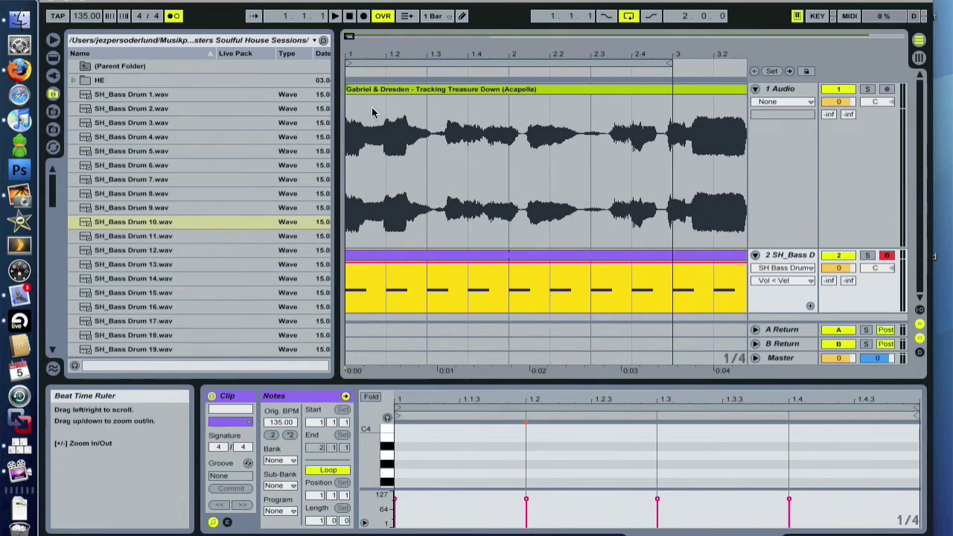
# - Move the acapella clip one beat later so it begins at 1.2, and play it from the start against the bass drum
pyautogui.click(371, 89)
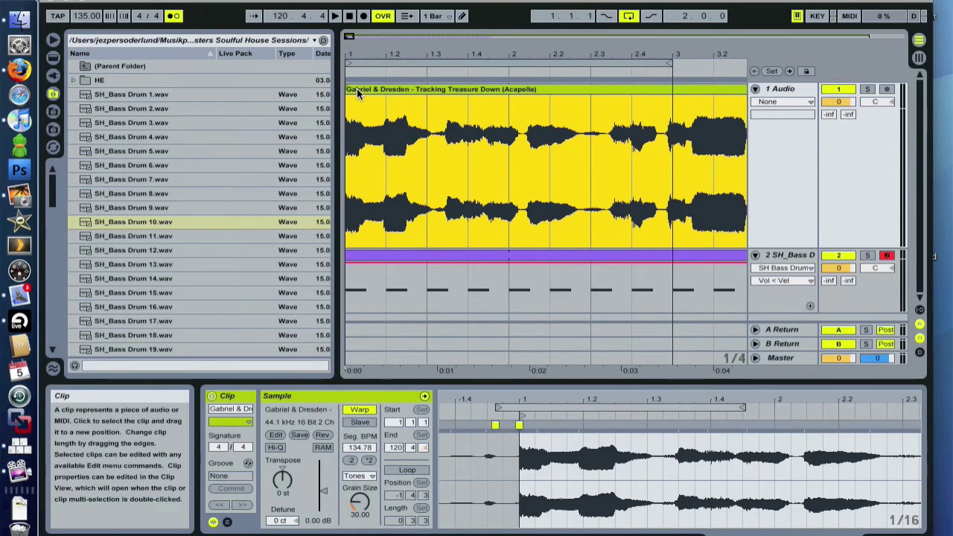
pyautogui.click(362, 268)
pyautogui.moveTo(370, 86); pyautogui.dragTo(395, 89)
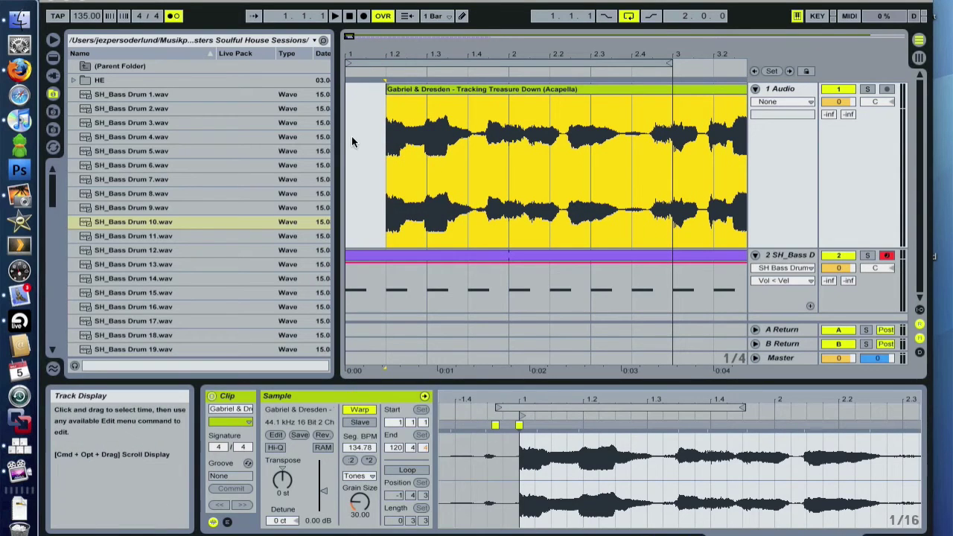
pyautogui.click(348, 123)
pyautogui.press('space')
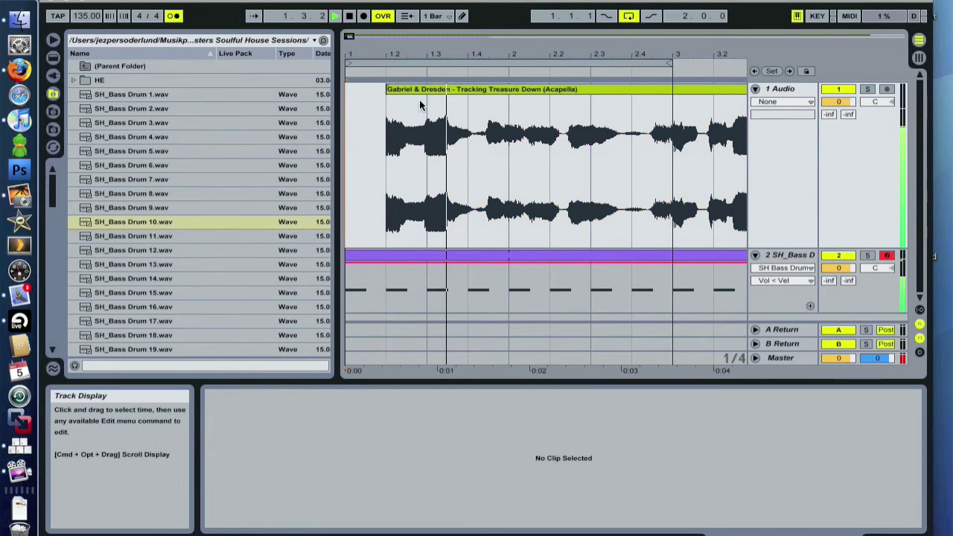
pyautogui.press('space')
# - Shorten the Arrangement loop to a single beat at the start of bar 1
pyautogui.moveTo(462, 55); pyautogui.dragTo(378, 54)
pyautogui.click(379, 90)
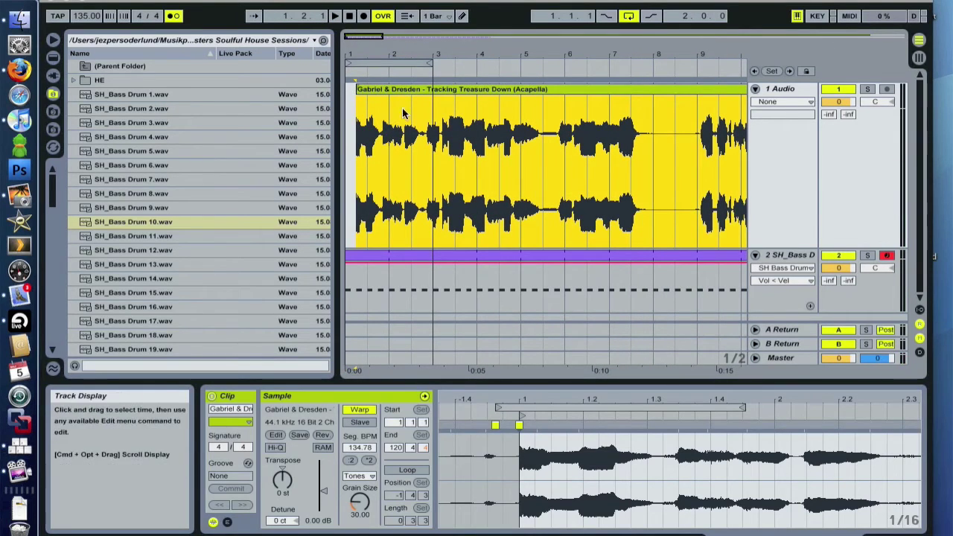
pyautogui.moveTo(431, 63); pyautogui.dragTo(348, 61)
# - Set the acapella clip's segment tempo to 135 BPM
pyautogui.click(370, 89)
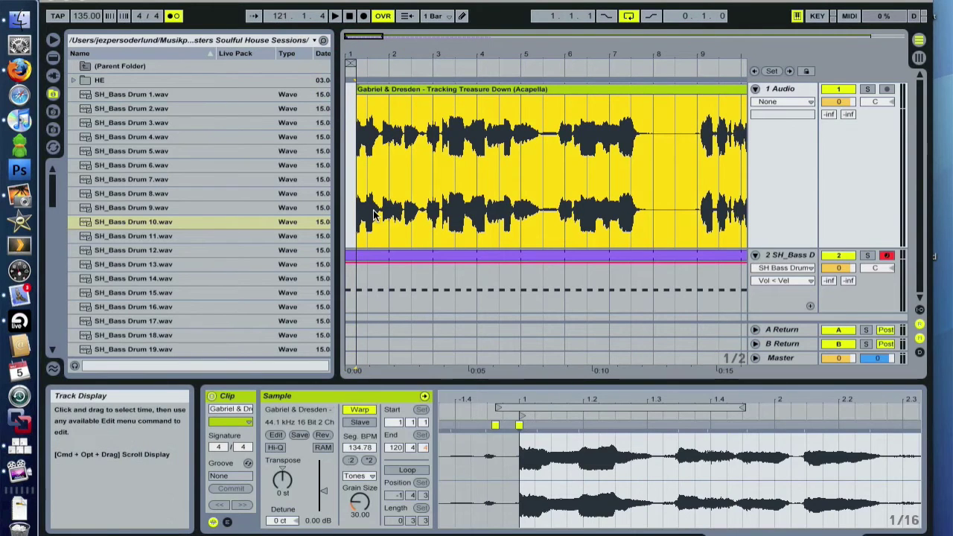
pyautogui.click(397, 92)
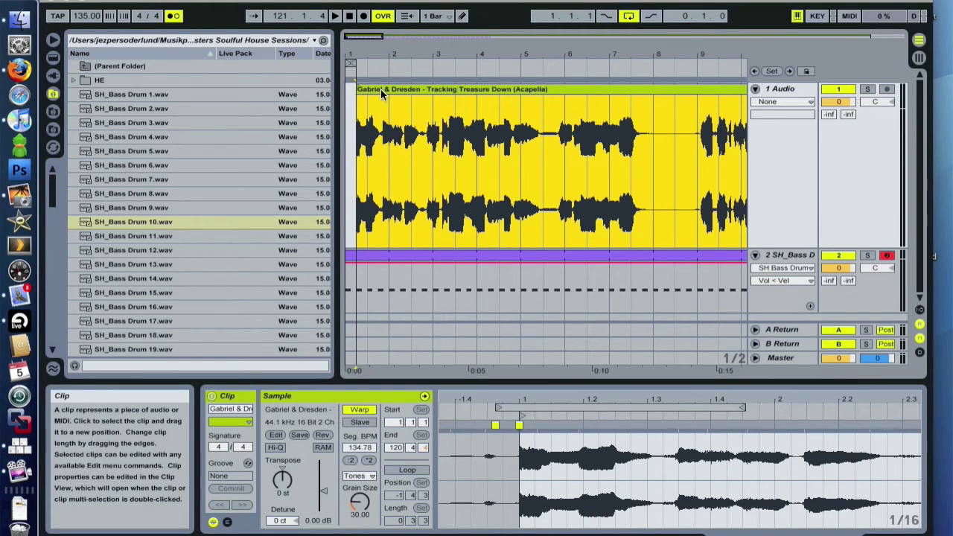
pyautogui.click(383, 90)
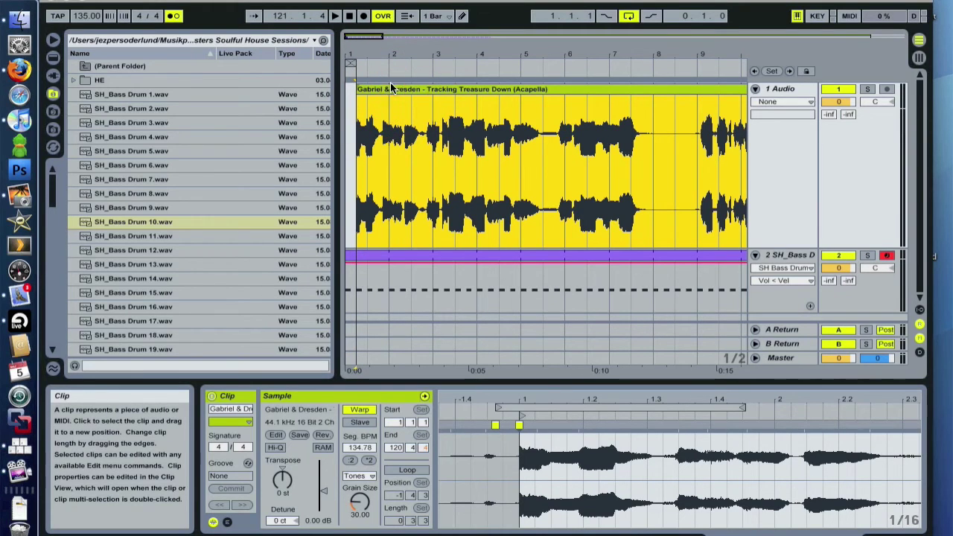
pyautogui.click(362, 448)
pyautogui.write('135')
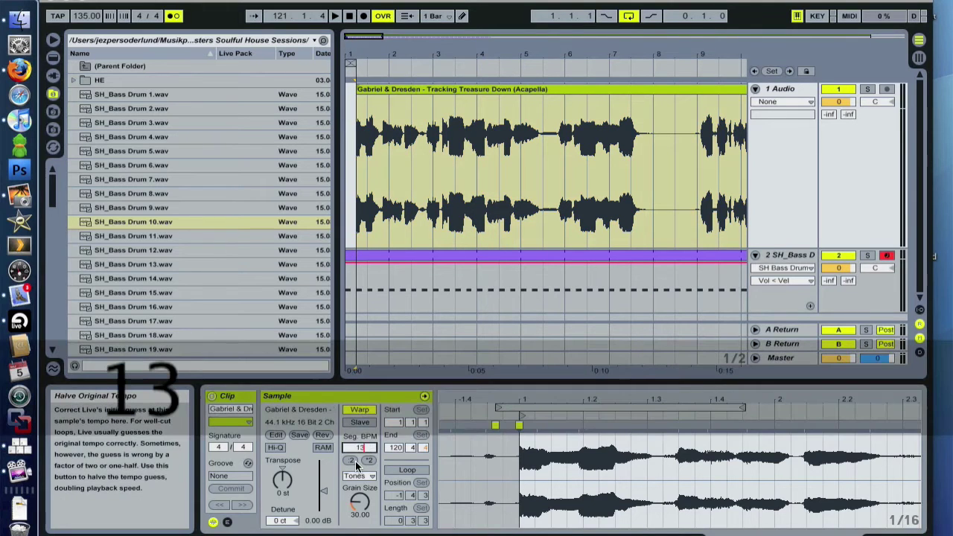
pyautogui.press('Return')
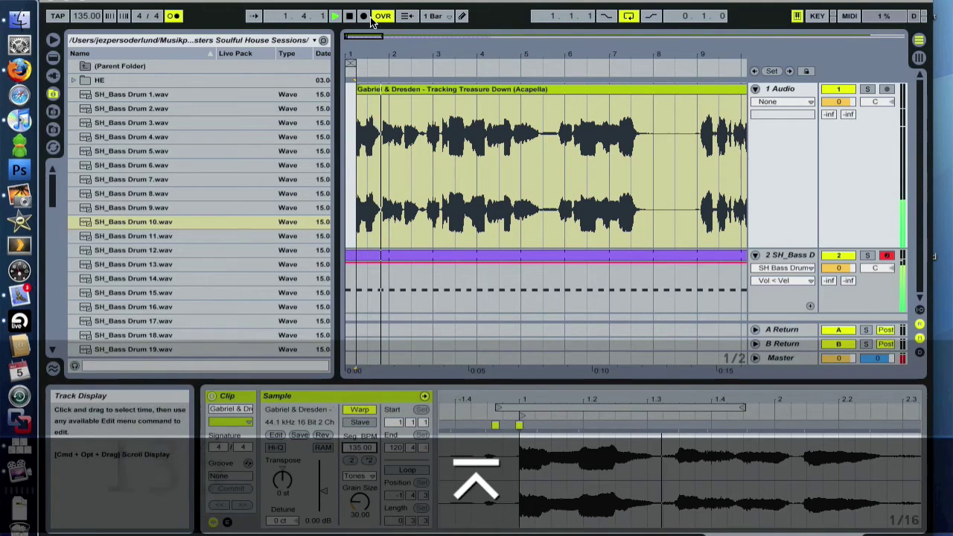
# - Try a segment tempo of 153.27 BPM on the acapella clip and undo that change
pyautogui.click(172, 16)
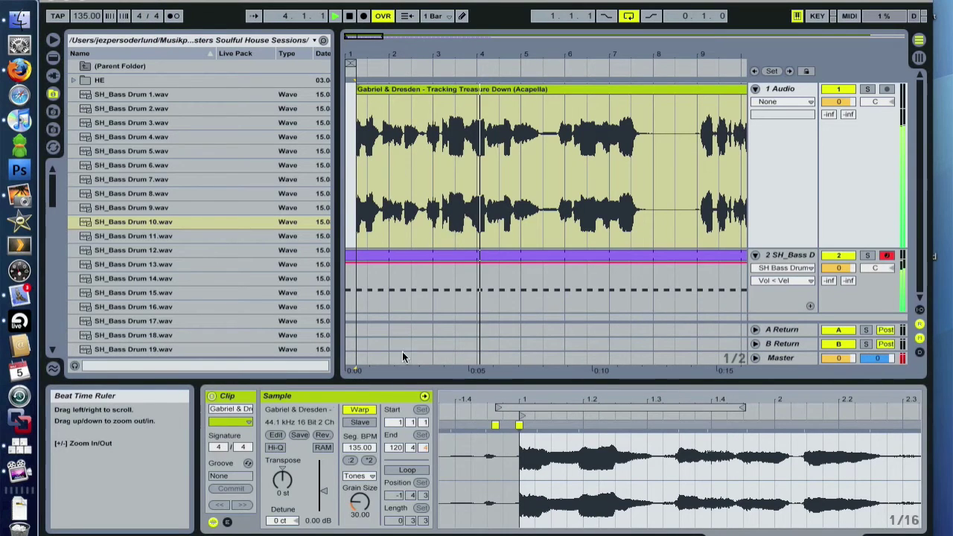
pyautogui.press('space')
pyautogui.moveTo(366, 447); pyautogui.dragTo(388, 403)
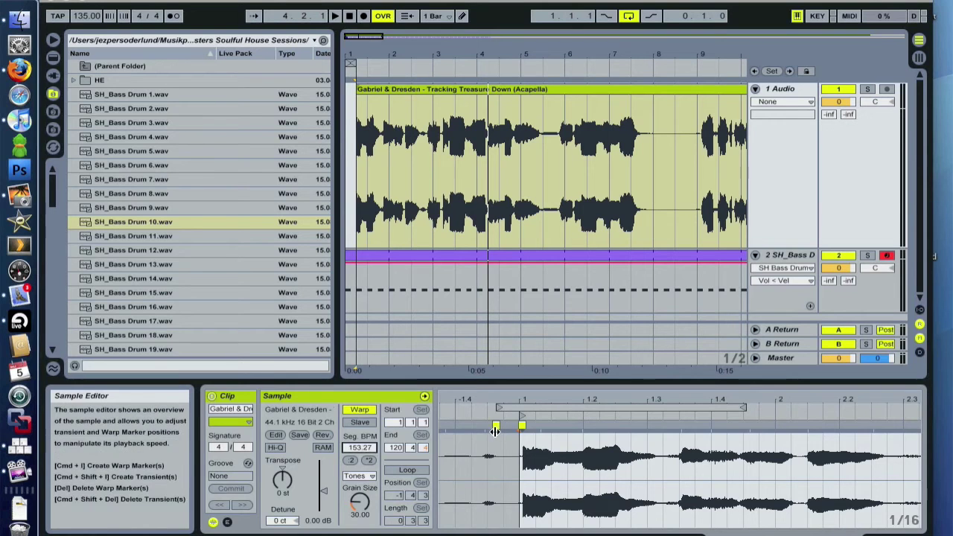
pyautogui.press('super+z')
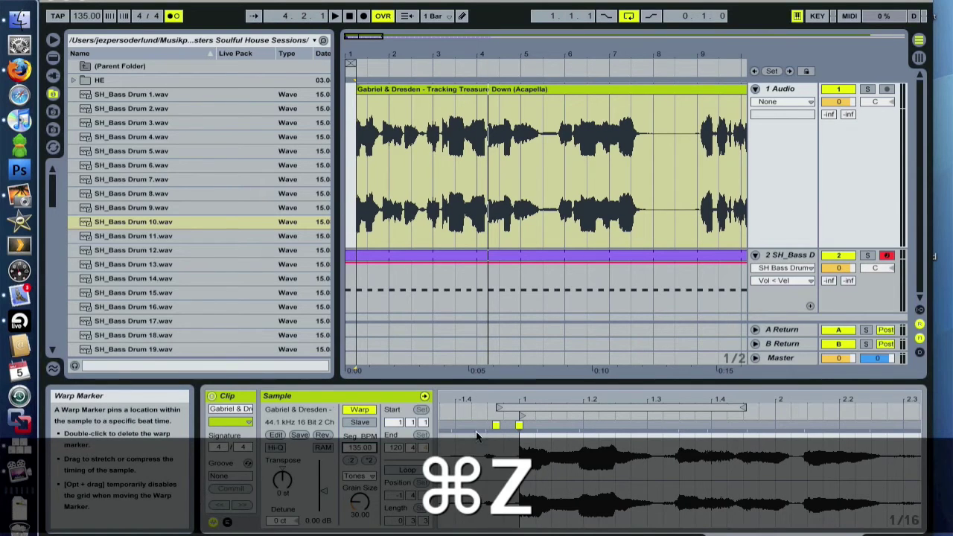
# - Delete the acapella's warp marker just before beat 1 and play the clip from its start against the bass drum
pyautogui.doubleClick(497, 426)
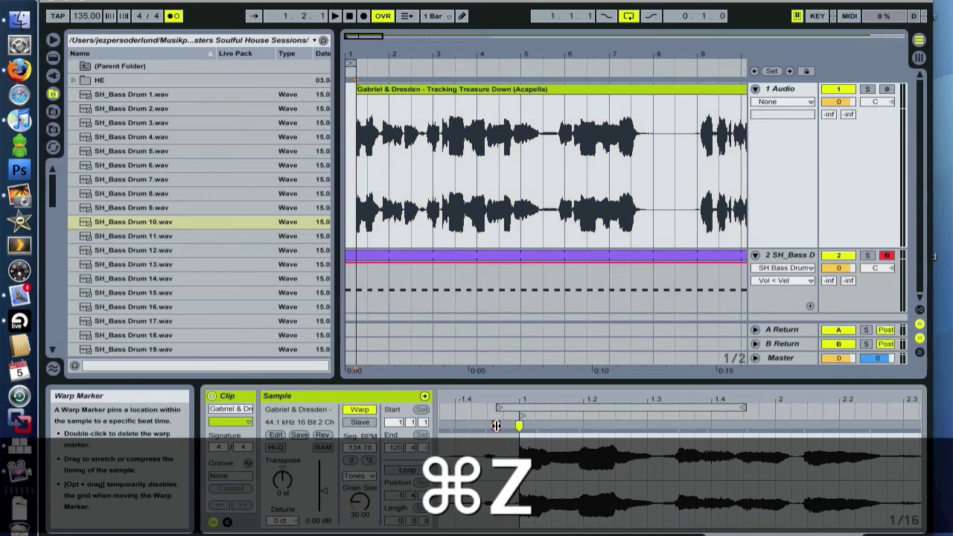
pyautogui.click(499, 422)
pyautogui.moveTo(498, 403); pyautogui.dragTo(478, 367)
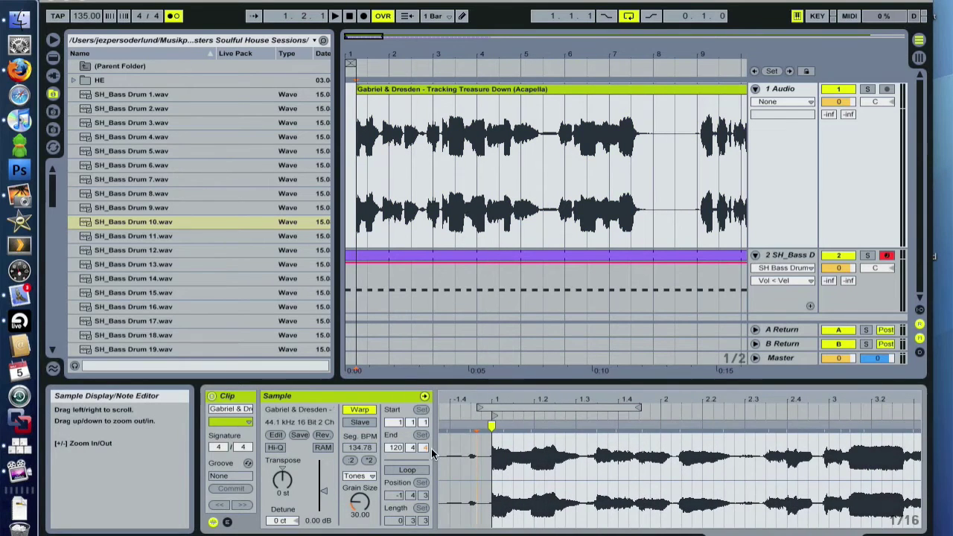
pyautogui.moveTo(519, 402); pyautogui.dragTo(518, 350)
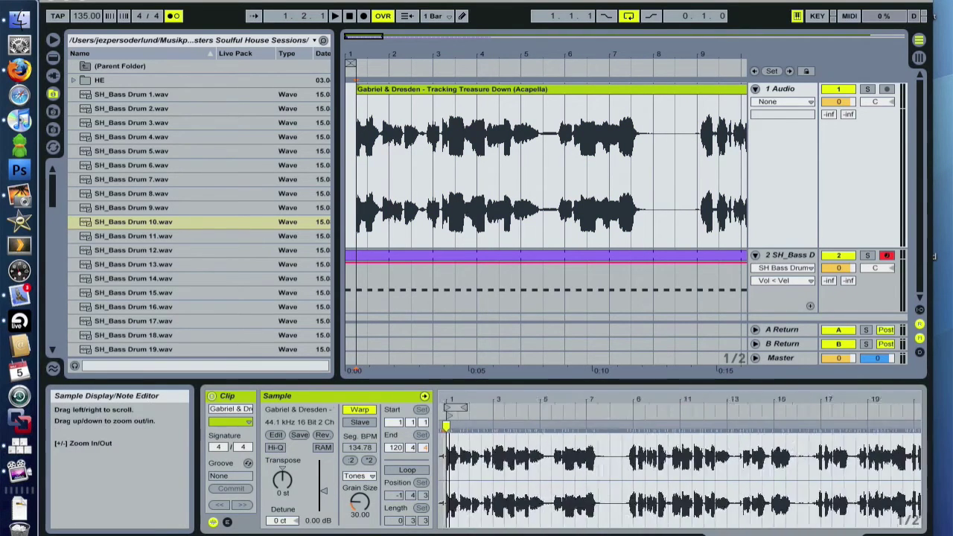
pyautogui.moveTo(456, 407); pyautogui.dragTo(444, 403)
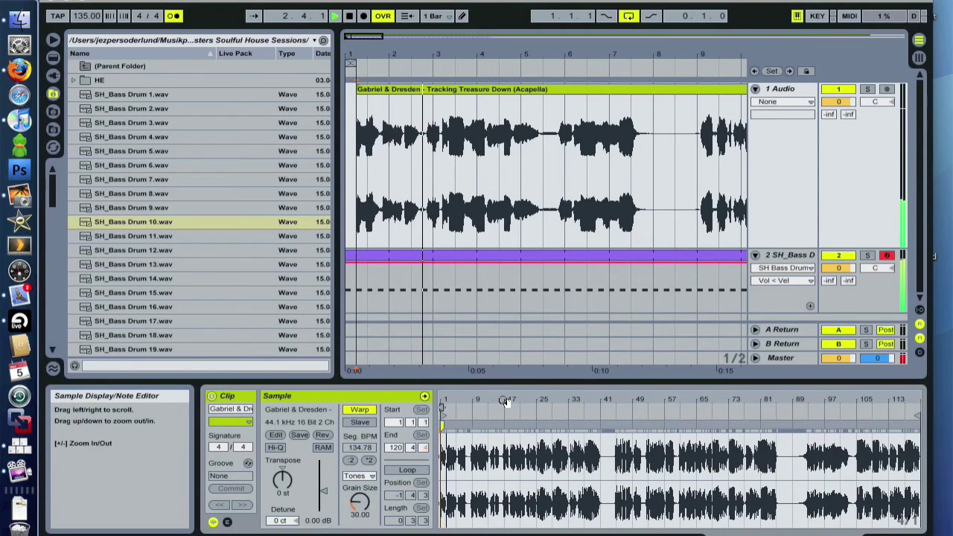
pyautogui.press('space')
# - Narrow the Arrangement grid to half notes
pyautogui.moveTo(466, 53); pyautogui.dragTo(463, 35)
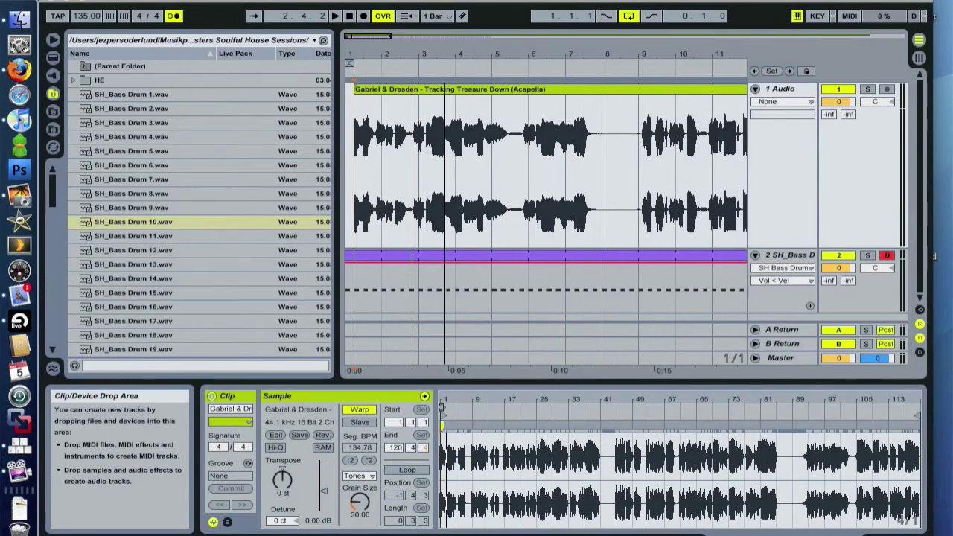
pyautogui.click(357, 114)
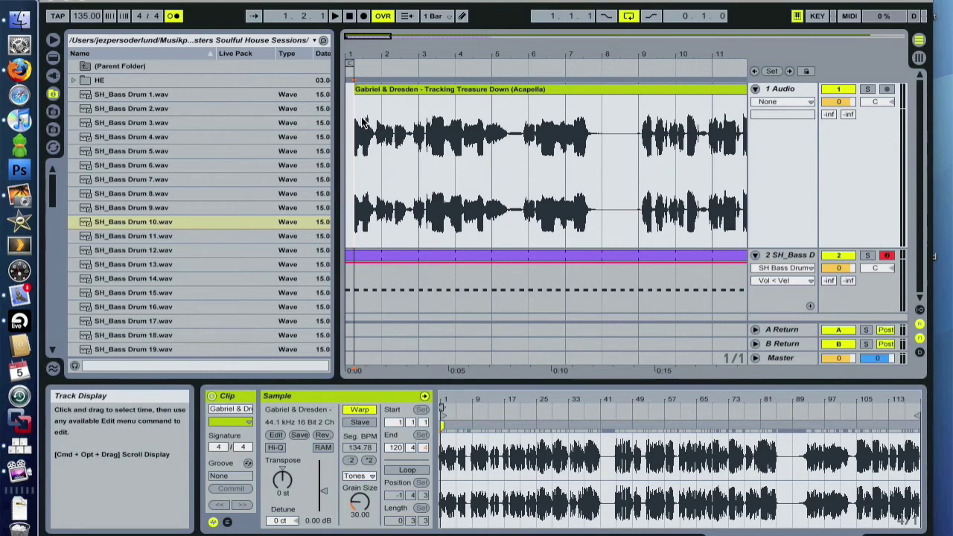
pyautogui.click(352, 63)
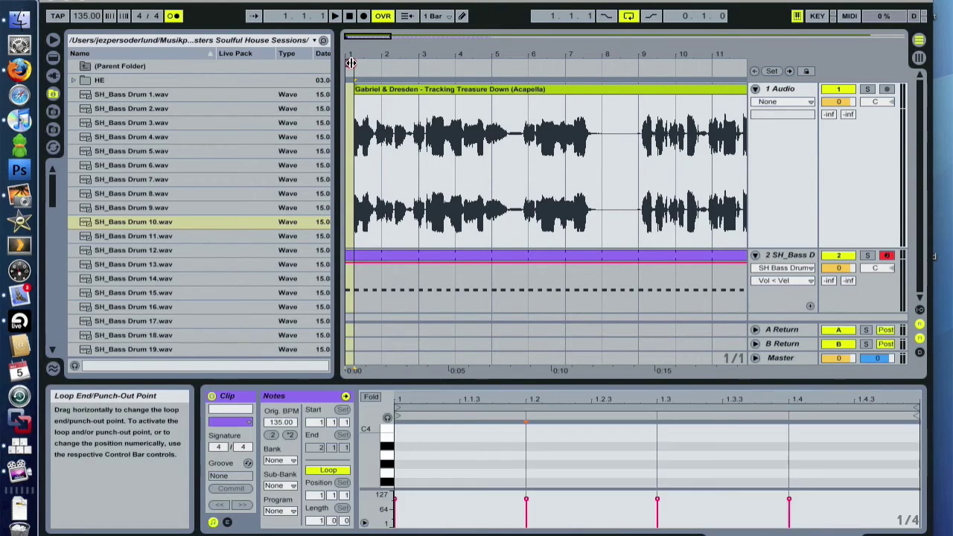
pyautogui.press('super+1')
pyautogui.click(347, 64)
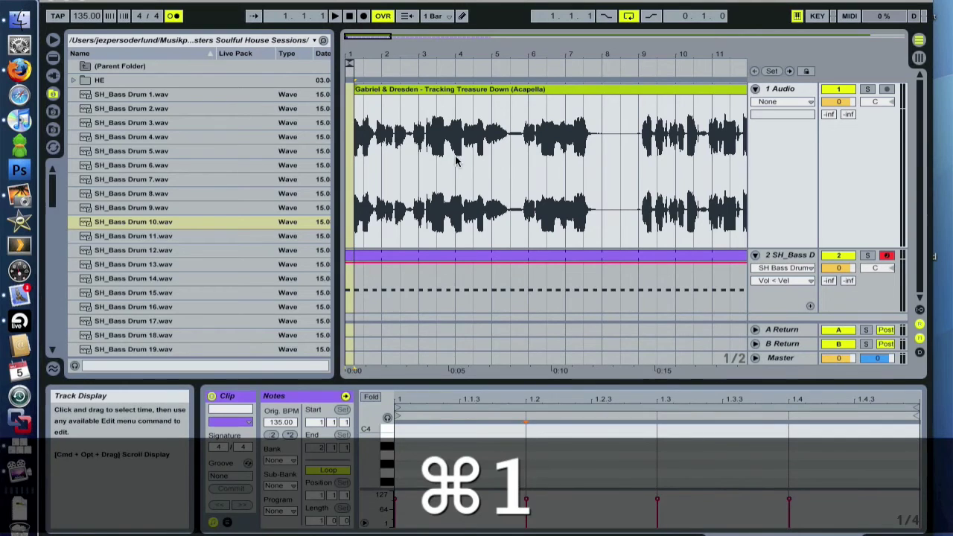
# - Play the acapella from bar 9 to check its timing against the bass drum
pyautogui.click(636, 112)
pyautogui.press('space')
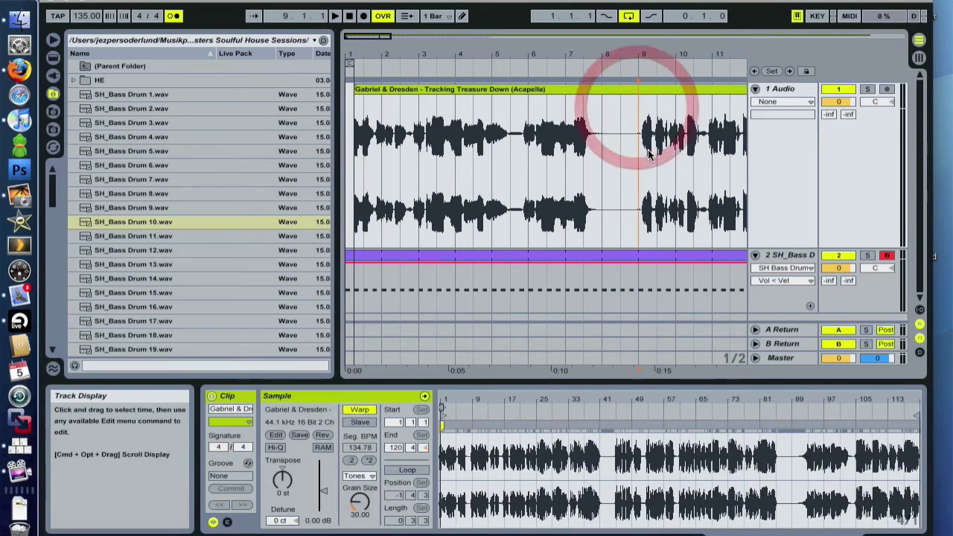
pyautogui.moveTo(673, 52); pyautogui.dragTo(558, 52)
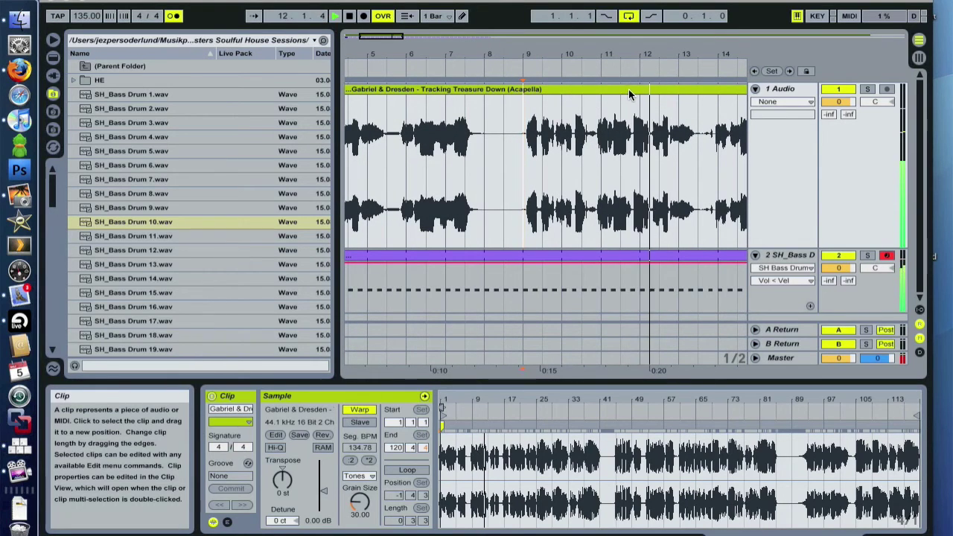
pyautogui.click(528, 94)
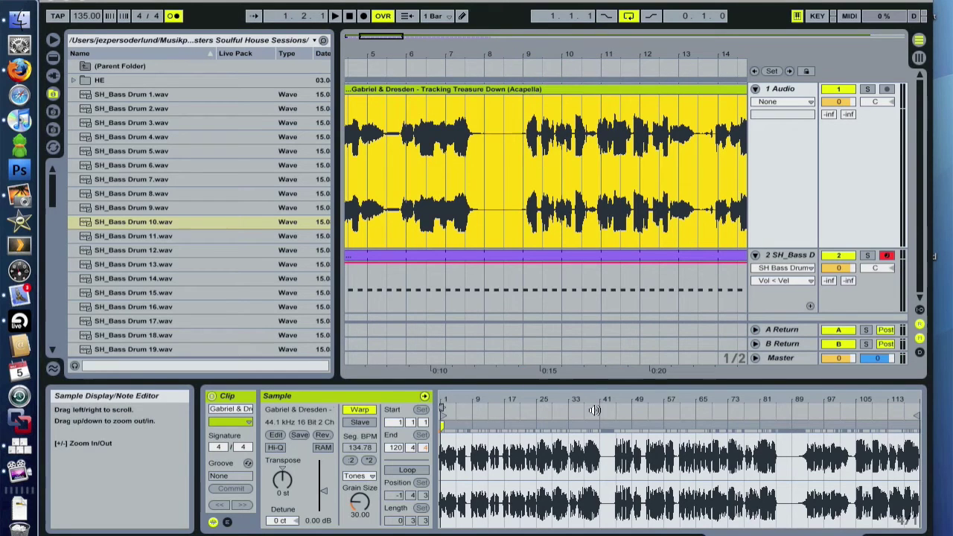
# - Warp the second vocal phrase by shifting the transient just before clip bar 9 onto the bar line at 9
pyautogui.click(522, 108)
pyautogui.moveTo(531, 55); pyautogui.dragTo(531, 117)
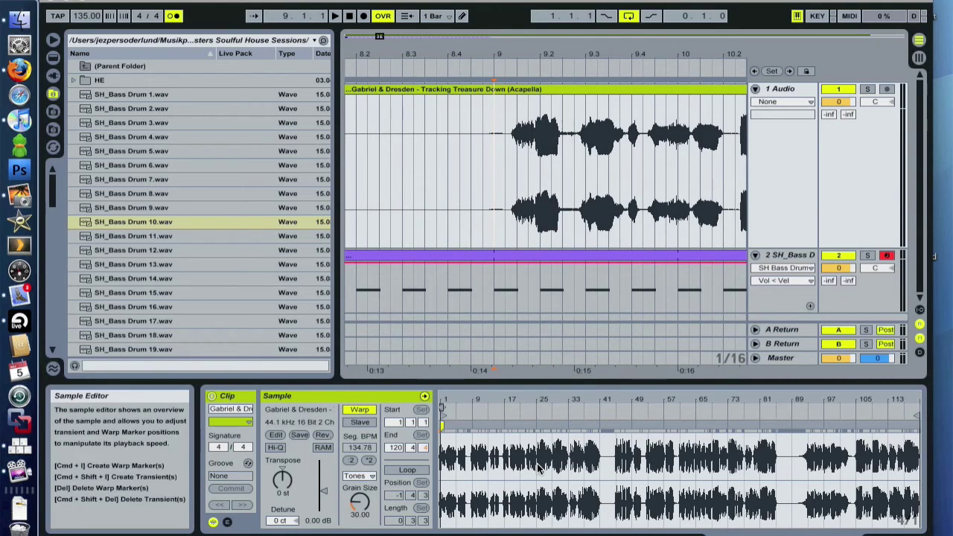
pyautogui.click(515, 87)
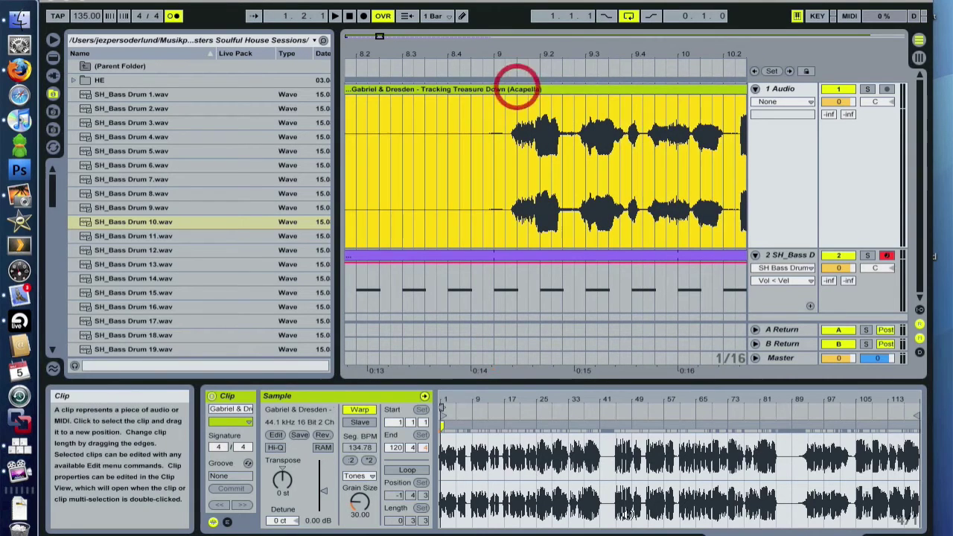
pyautogui.click(480, 152)
pyautogui.moveTo(474, 405)
pyautogui.mouseDown()
pyautogui.moveTo(549, 403)
pyautogui.moveTo(536, 436)
pyautogui.mouseUp()
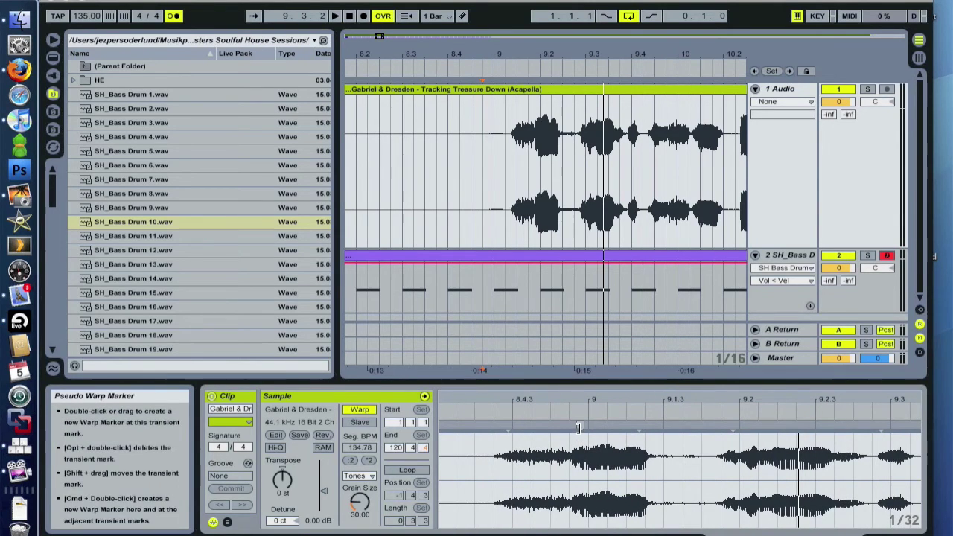
pyautogui.moveTo(574, 408); pyautogui.dragTo(586, 456)
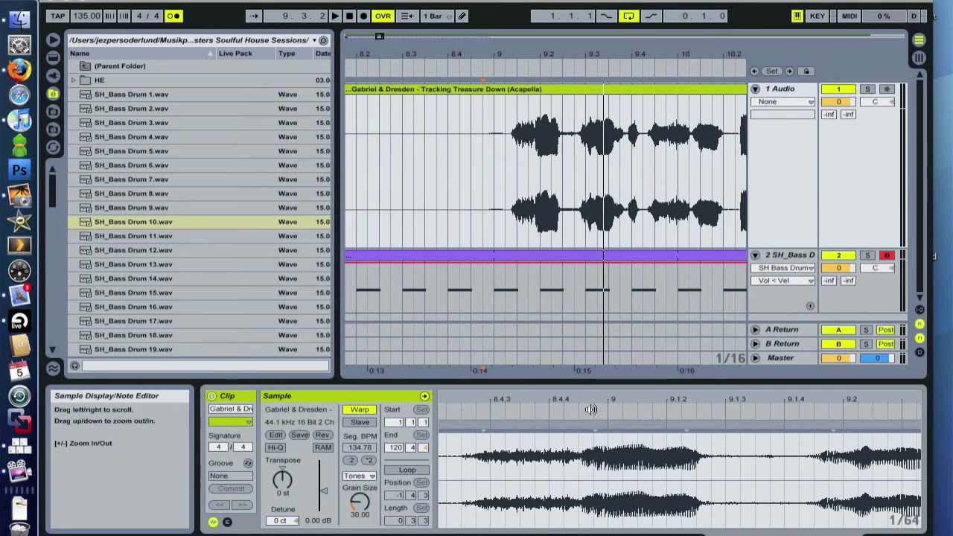
pyautogui.moveTo(594, 426); pyautogui.dragTo(607, 426)
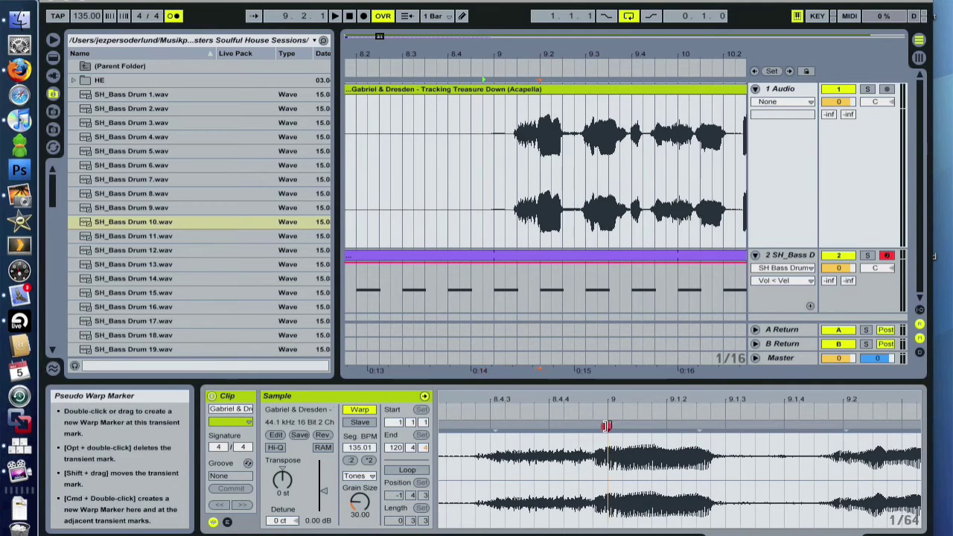
# - Play on from bar 8.4 to find the next drifting word, and shift its transient onto clip beat 13.4
pyautogui.click(456, 158)
pyautogui.press('space')
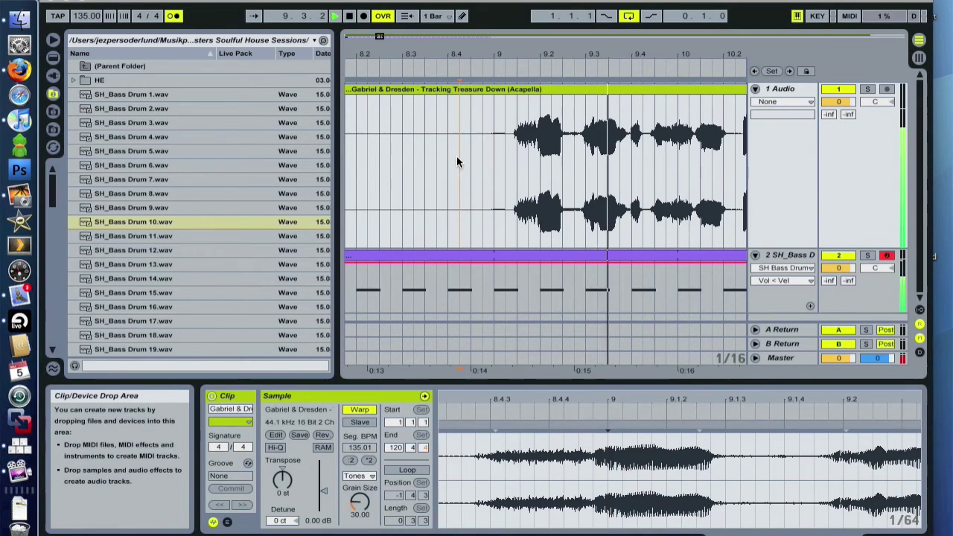
pyautogui.moveTo(634, 401); pyautogui.dragTo(630, 294)
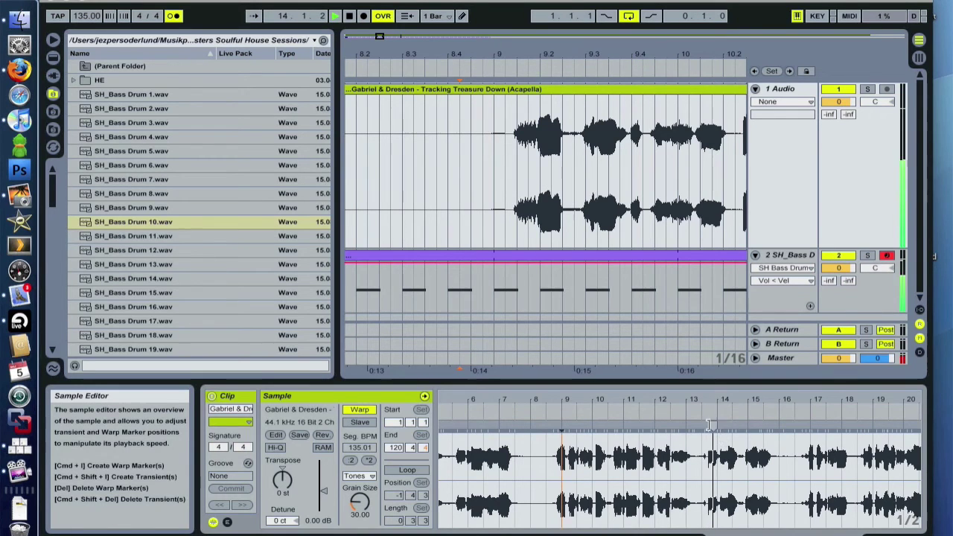
pyautogui.press('space')
pyautogui.moveTo(707, 402); pyautogui.dragTo(680, 456)
pyautogui.click(678, 454)
pyautogui.moveTo(699, 400)
pyautogui.mouseDown()
pyautogui.moveTo(651, 440)
pyautogui.moveTo(666, 423)
pyautogui.mouseUp()
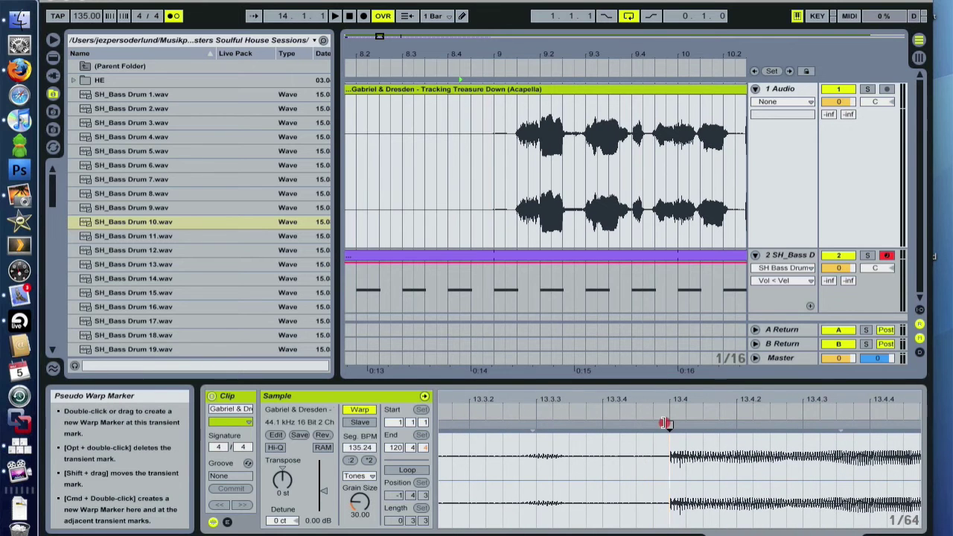
# - Play on from just before clip beat 13.4 and examine the following part of the acapella waveform for timing drift
pyautogui.press('space')
pyautogui.click(514, 408)
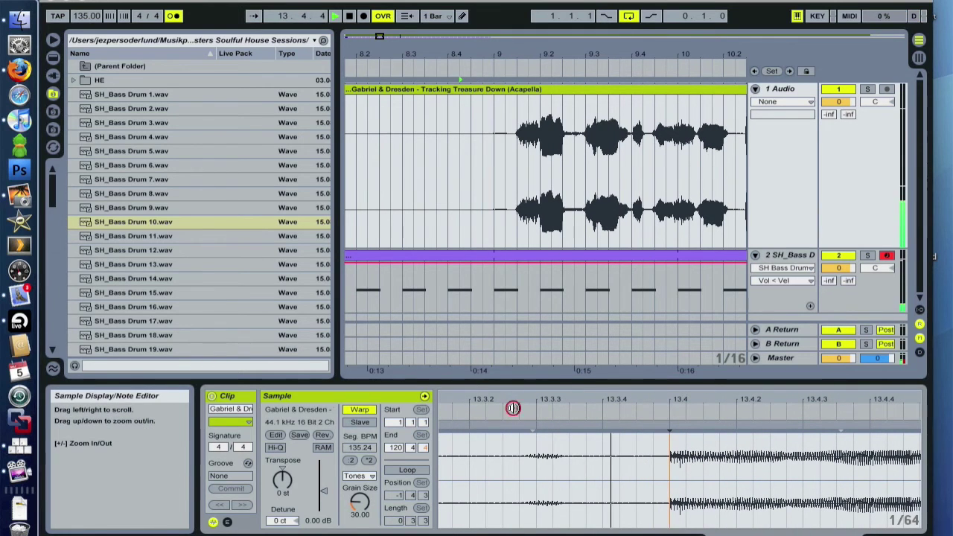
pyautogui.moveTo(549, 398); pyautogui.dragTo(569, 306)
pyautogui.moveTo(740, 400); pyautogui.dragTo(695, 436)
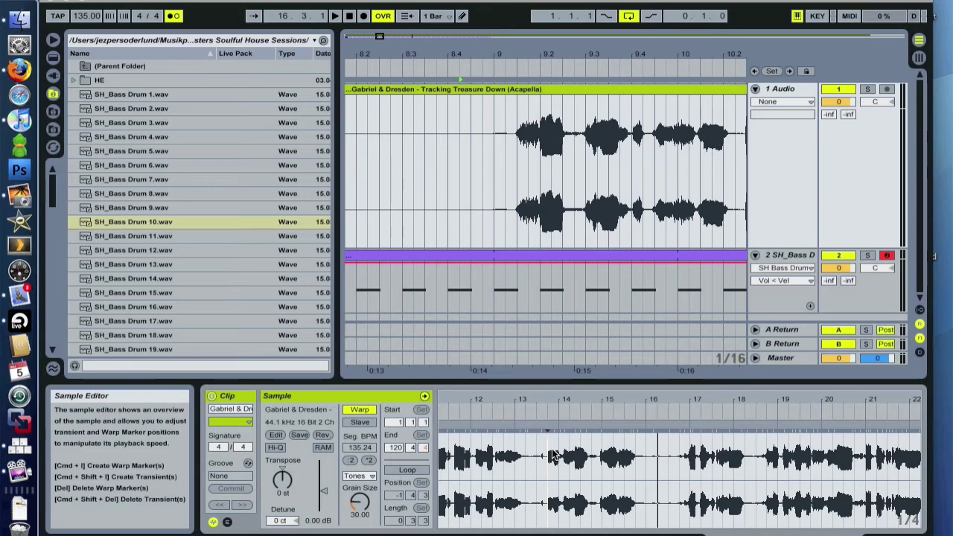
pyautogui.moveTo(549, 398); pyautogui.dragTo(546, 373)
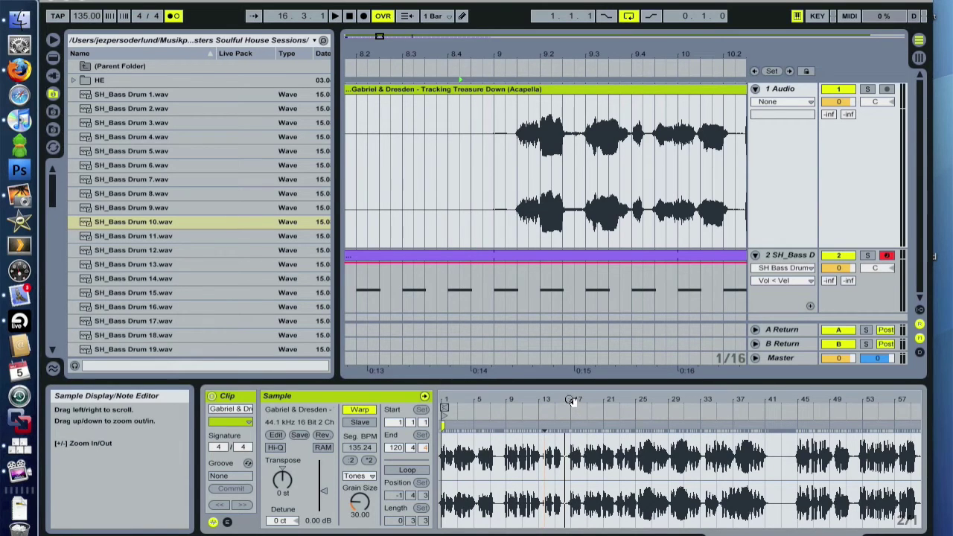
pyautogui.moveTo(543, 403)
pyautogui.mouseDown()
pyautogui.moveTo(548, 532)
pyautogui.moveTo(549, 400)
pyautogui.mouseUp()
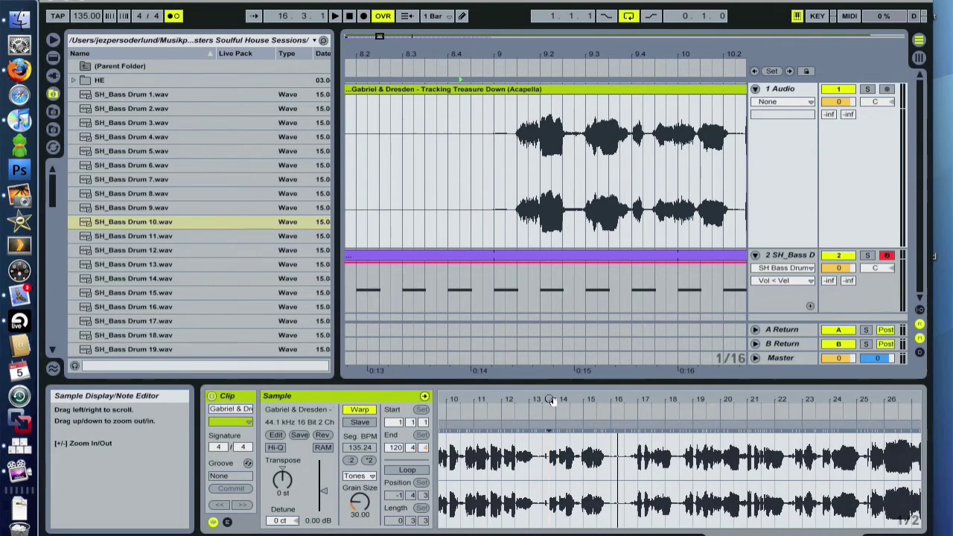
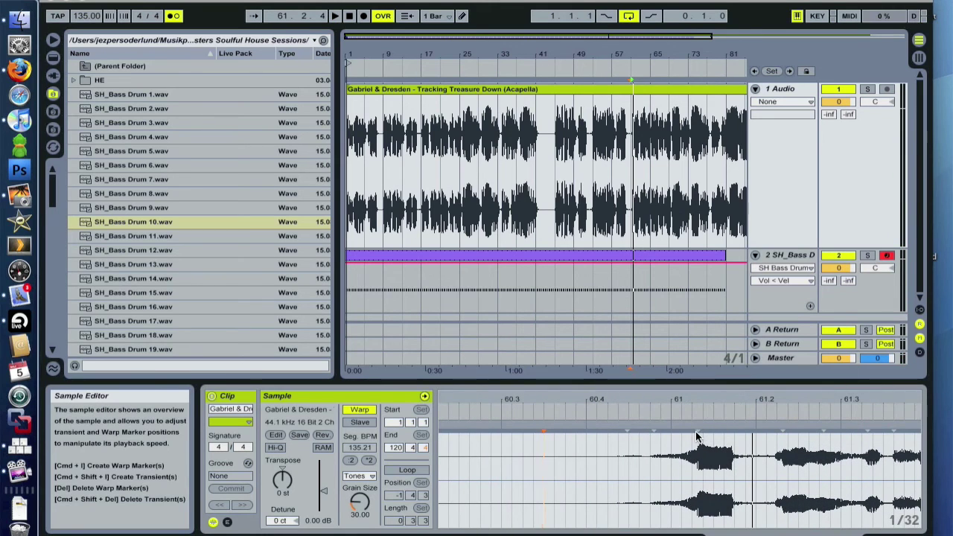
# - Play on from just after clip beat 60.3 and shift the transient just past clip bar 61 onto the bar line, replaying the passage
pyautogui.click(536, 413)
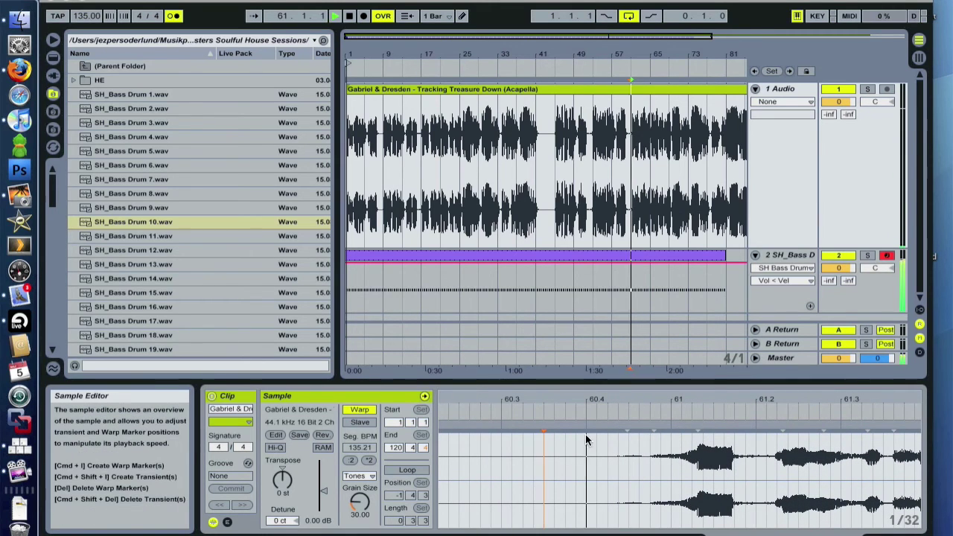
pyautogui.press('space')
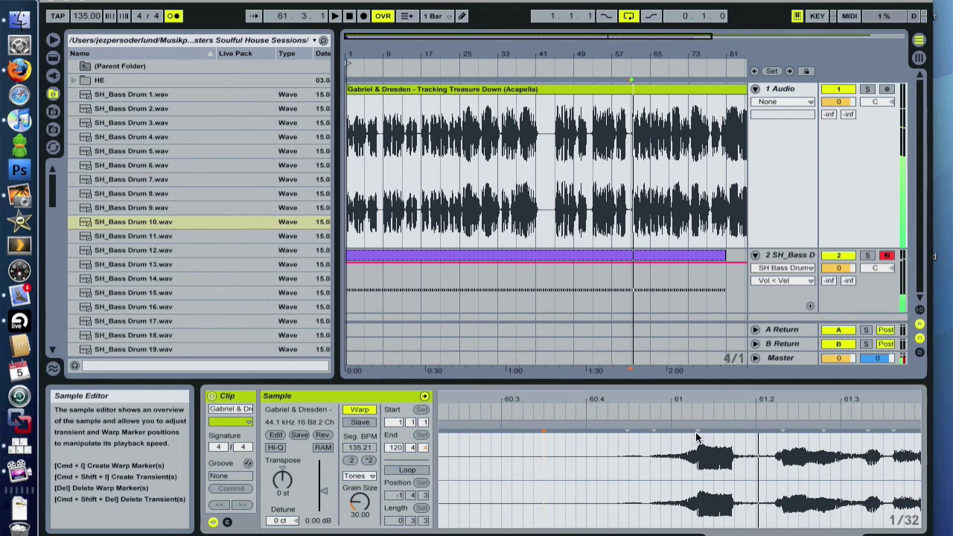
pyautogui.click(698, 428)
pyautogui.moveTo(697, 427); pyautogui.dragTo(672, 427)
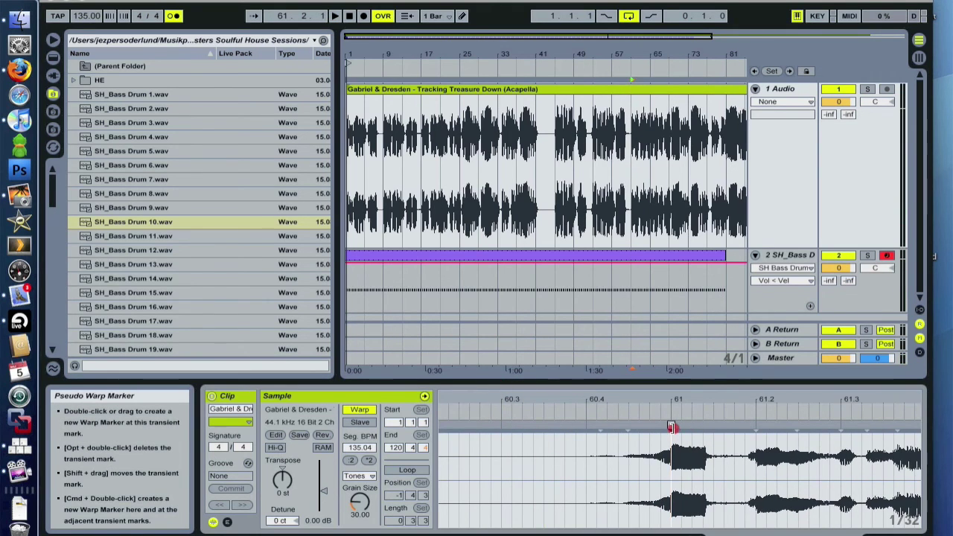
pyautogui.click(559, 411)
# - Play the acapella from around clip bar 109 to check the timing near its end
pyautogui.moveTo(675, 417); pyautogui.dragTo(675, 391)
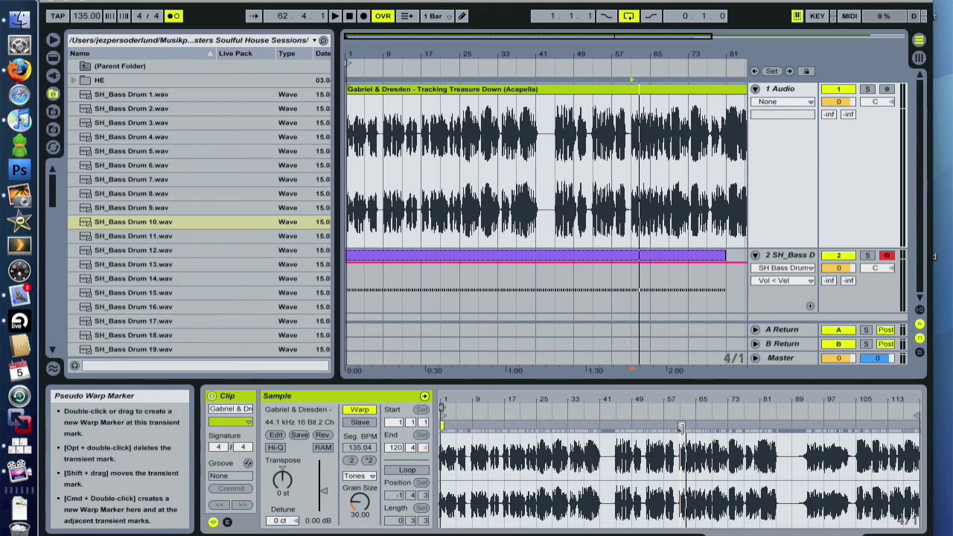
pyautogui.moveTo(764, 400); pyautogui.dragTo(764, 412)
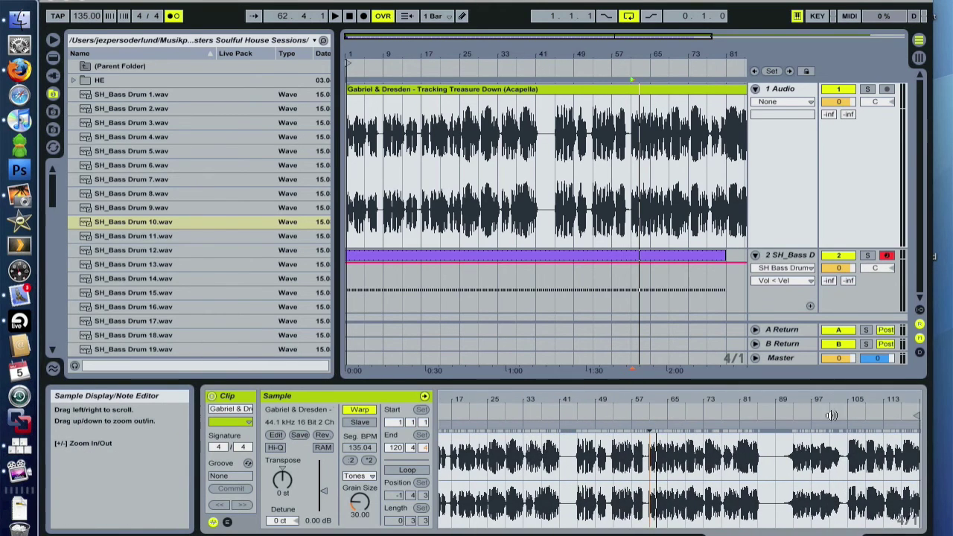
pyautogui.moveTo(895, 400); pyautogui.dragTo(557, 439)
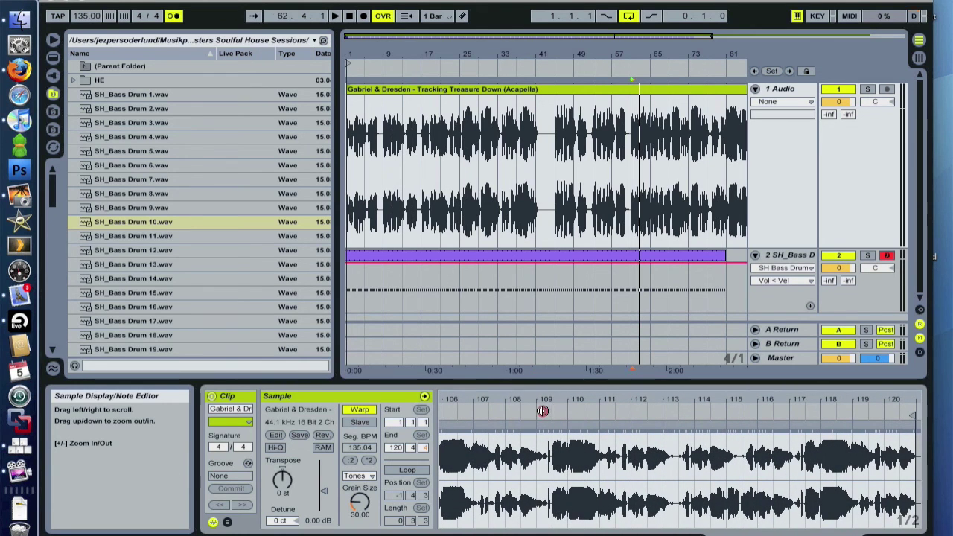
pyautogui.click(543, 410)
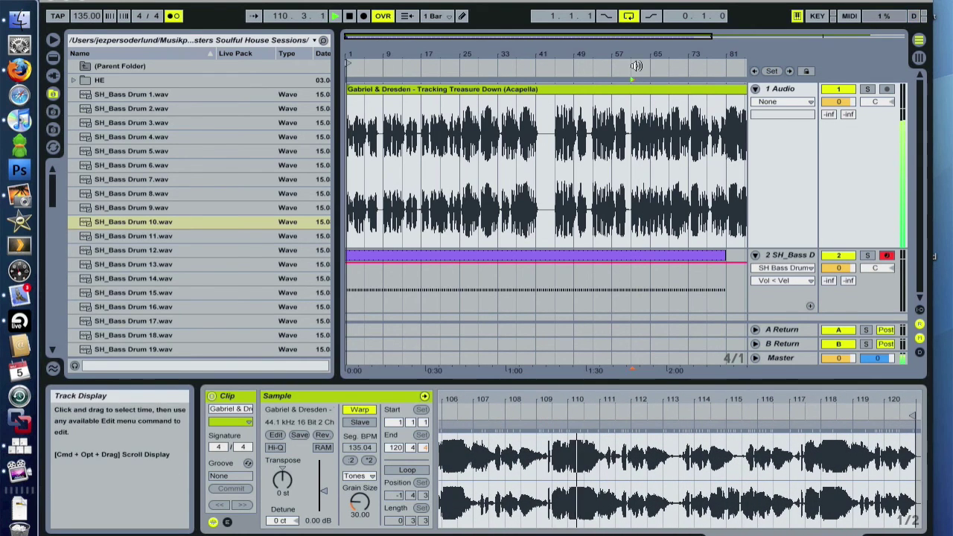
# - Extend the bass drum clip in the Arrangement to about bar 125, past the end of the acapella
pyautogui.moveTo(637, 55); pyautogui.dragTo(637, 30)
pyautogui.click(619, 257)
pyautogui.moveTo(599, 259); pyautogui.dragTo(733, 257)
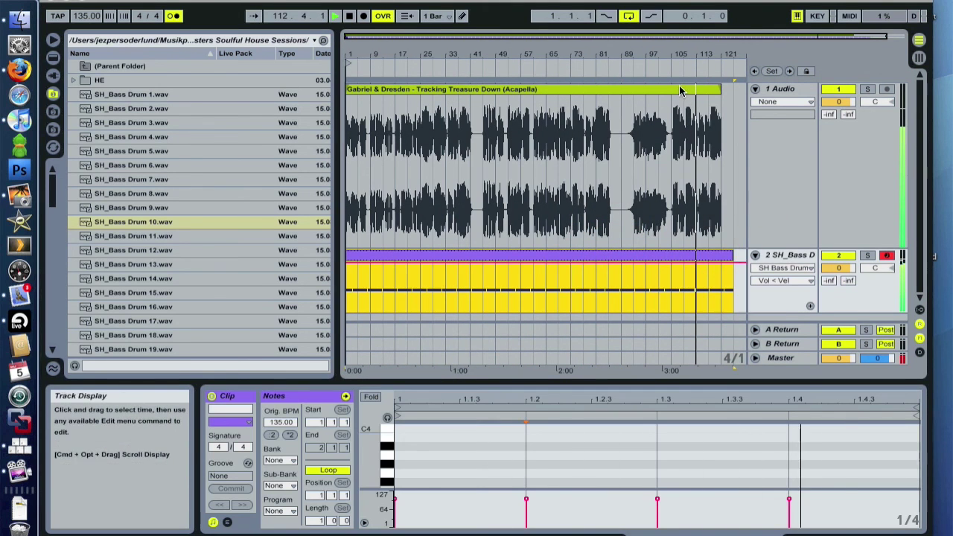
# - Reopen the acapella clip while listening to its final bars against the bass drum, stop playback, and review its full waveform
pyautogui.click(680, 90)
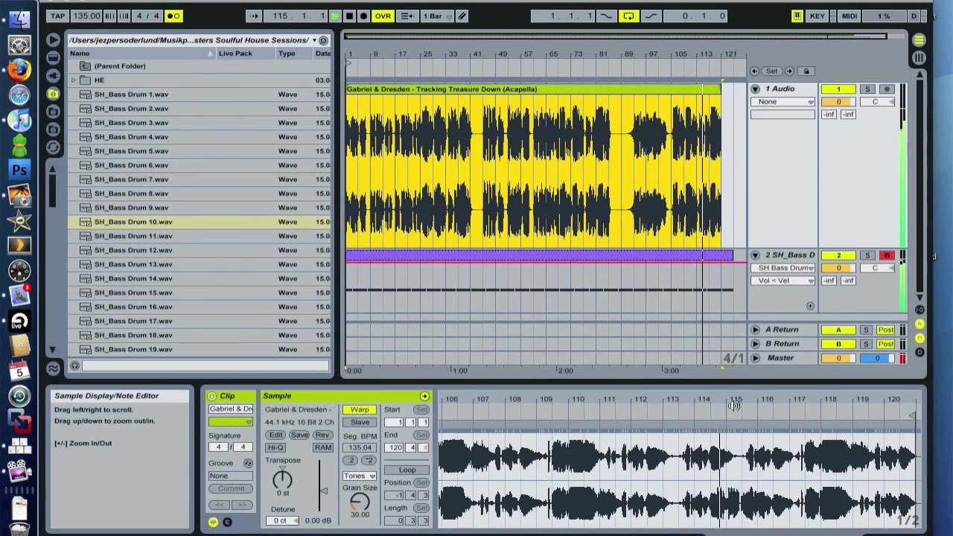
pyautogui.moveTo(760, 400); pyautogui.dragTo(767, 357)
pyautogui.press('space')
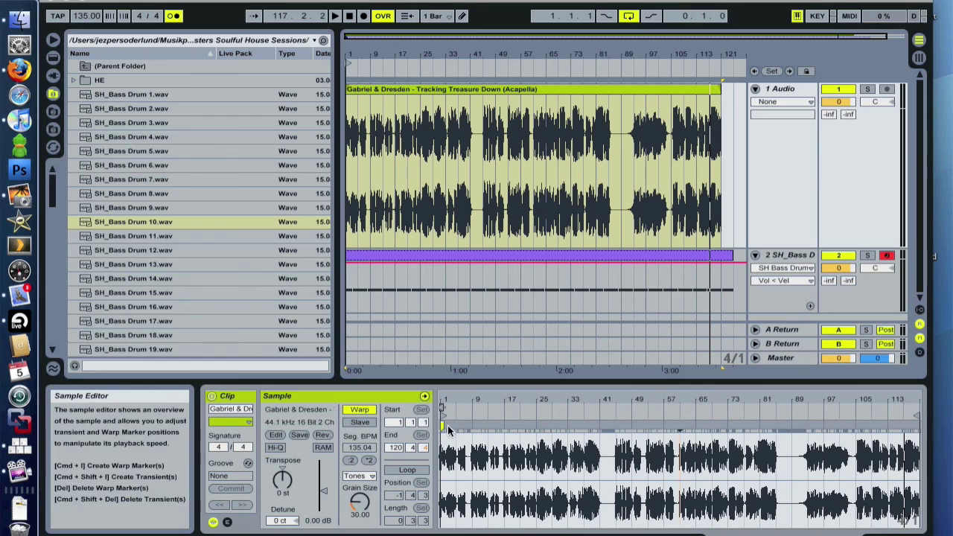
pyautogui.moveTo(447, 406)
pyautogui.mouseDown()
pyautogui.moveTo(447, 418)
pyautogui.moveTo(443, 406)
pyautogui.mouseUp()
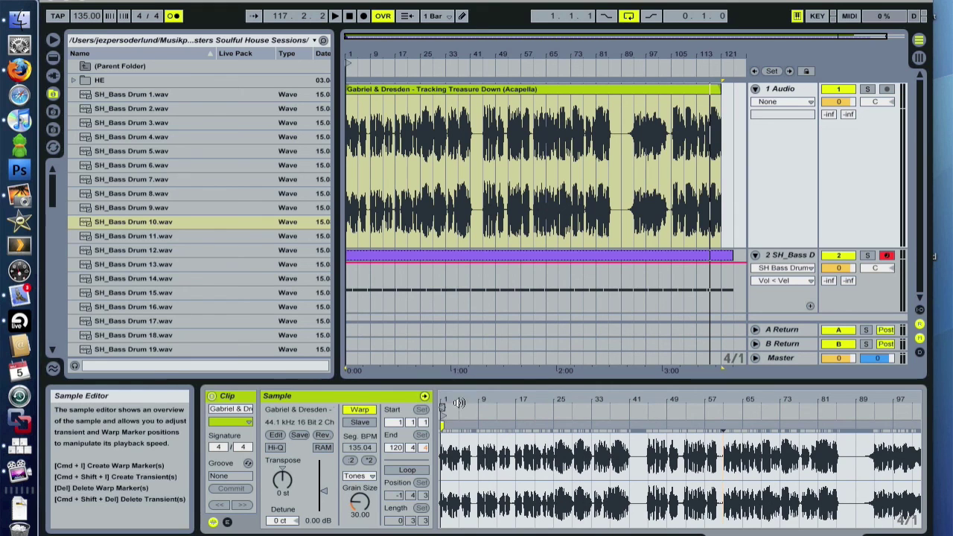
# - Reduce the height of the acapella track and place the insertion marker at the end of the bass drum clip at bar 125
pyautogui.moveTo(774, 247); pyautogui.dragTo(774, 157)
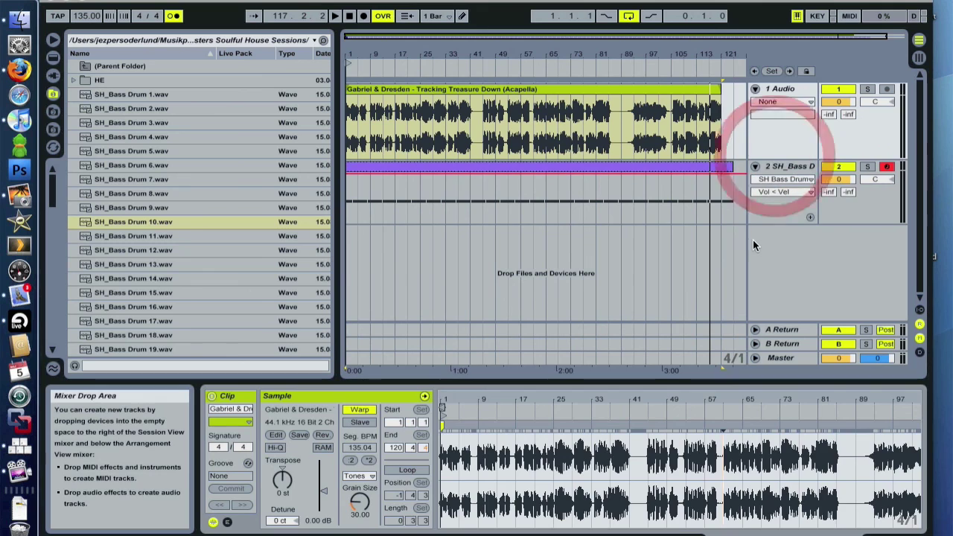
pyautogui.click(736, 217)
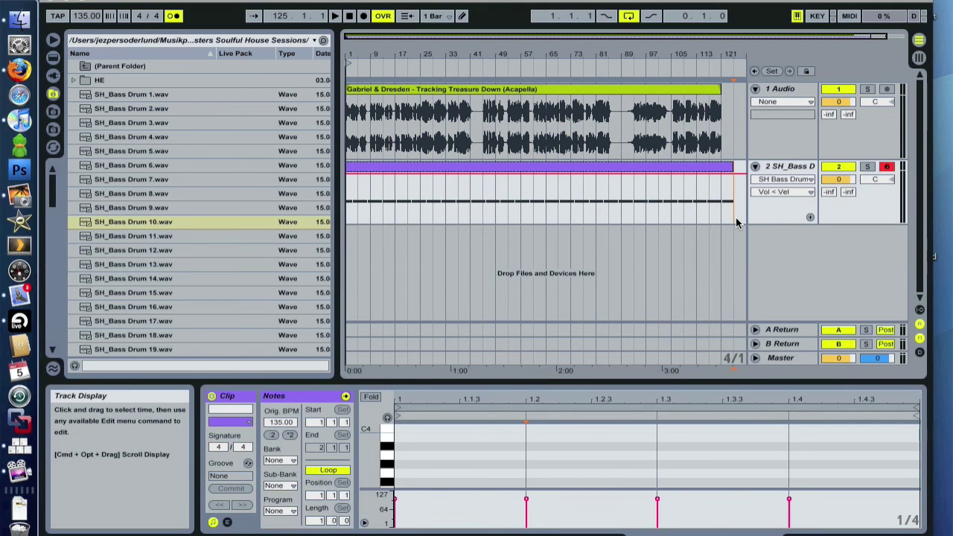